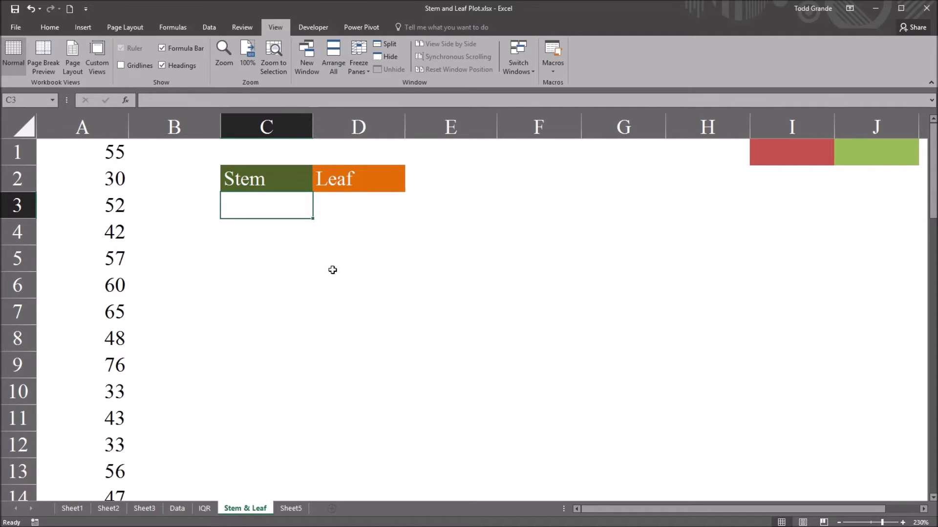
Look over the data in column A, the Stem and Leaf columns and cell I1.
left_click(85, 154)
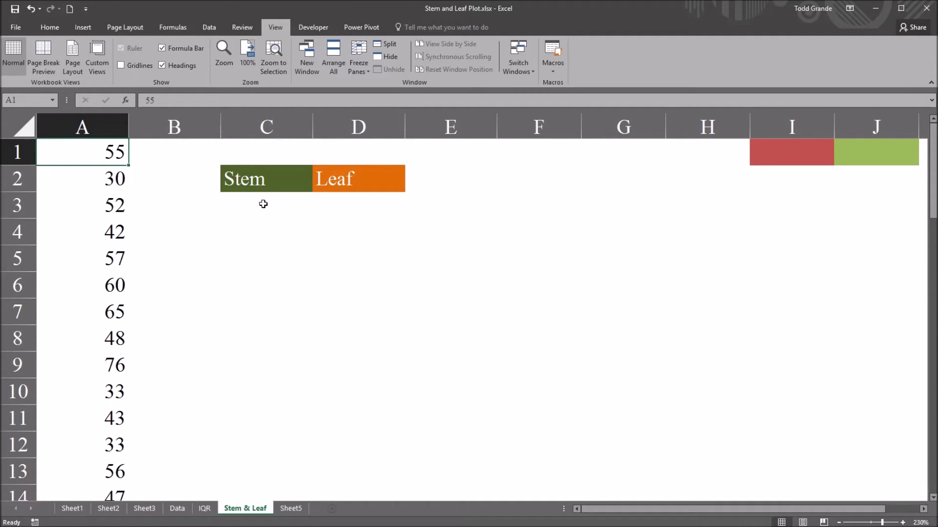
left_click_drag(270, 203, 341, 274)
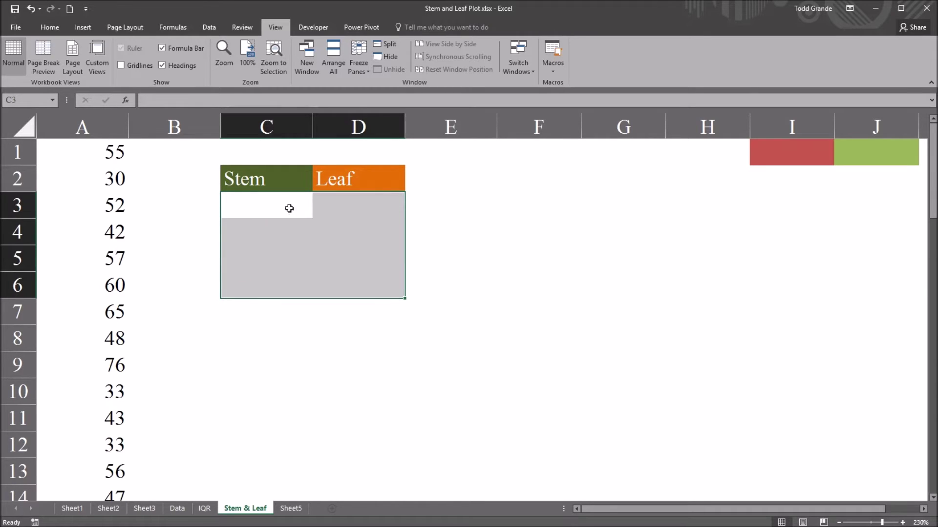
left_click(288, 128)
left_click(332, 128)
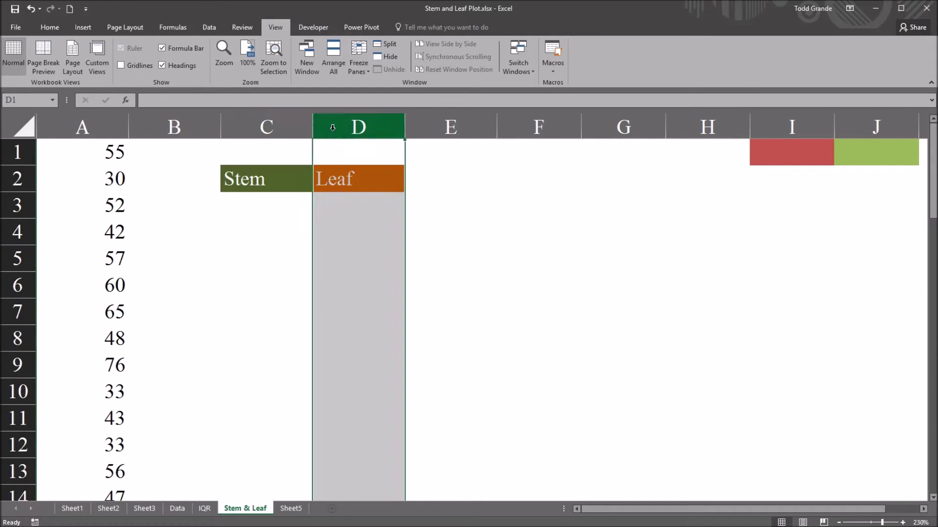
left_click(263, 206)
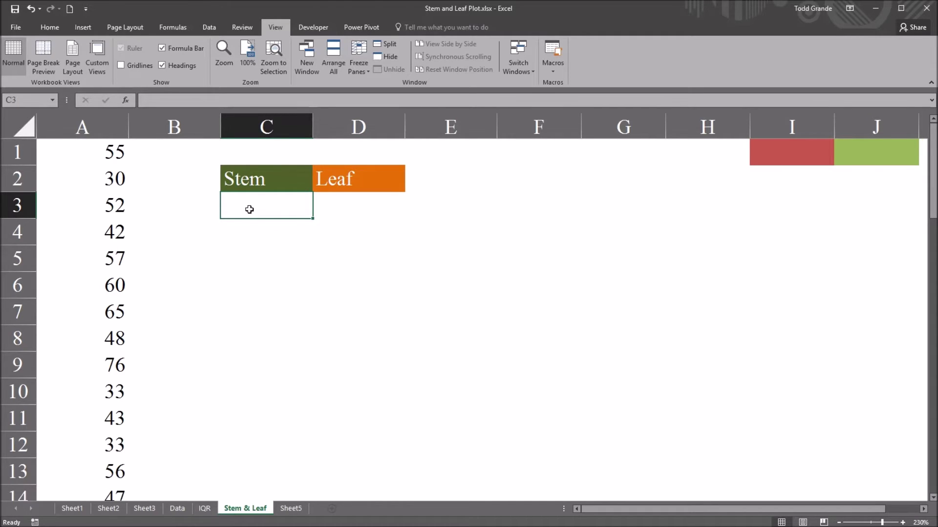
left_click(772, 160)
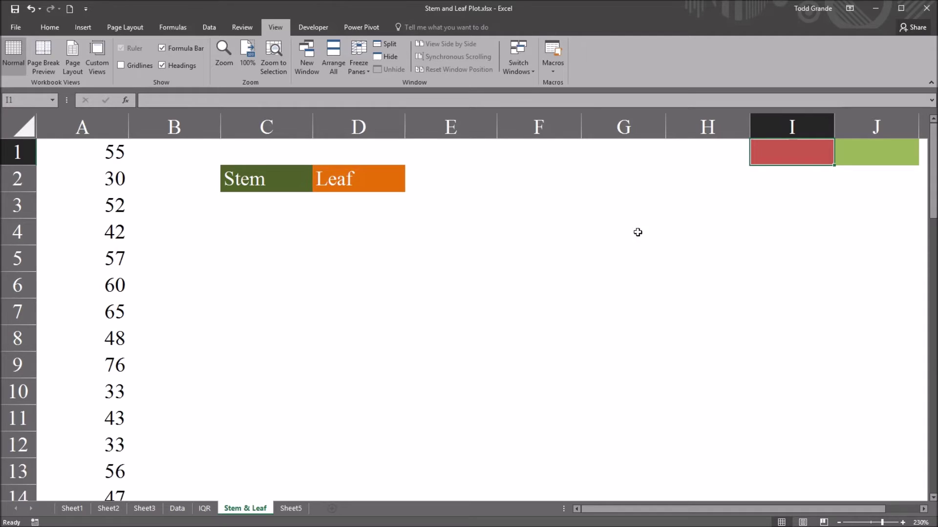
Enter =MIN(A1:A50) in I1, giving the minimum value 30.
key("ctrl+Home")
key("ctrl+shift+Down")
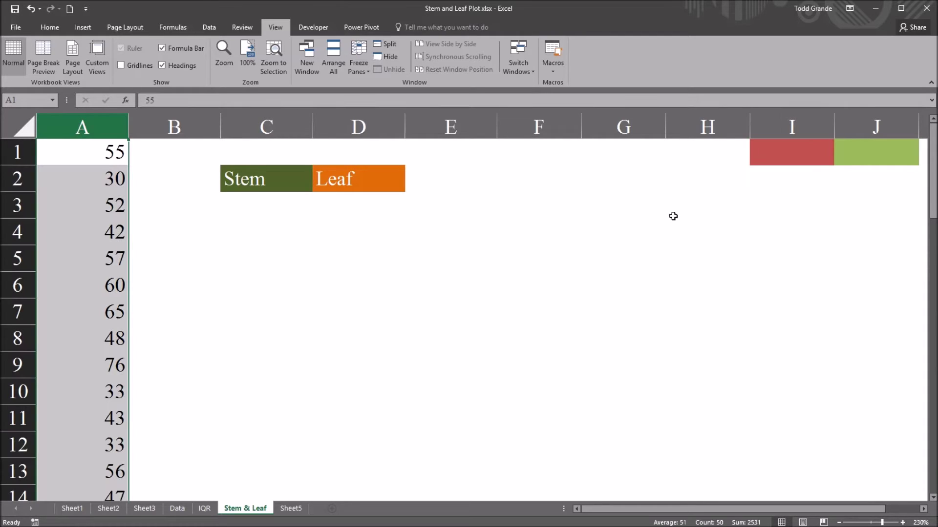
left_click(760, 157)
type("=")
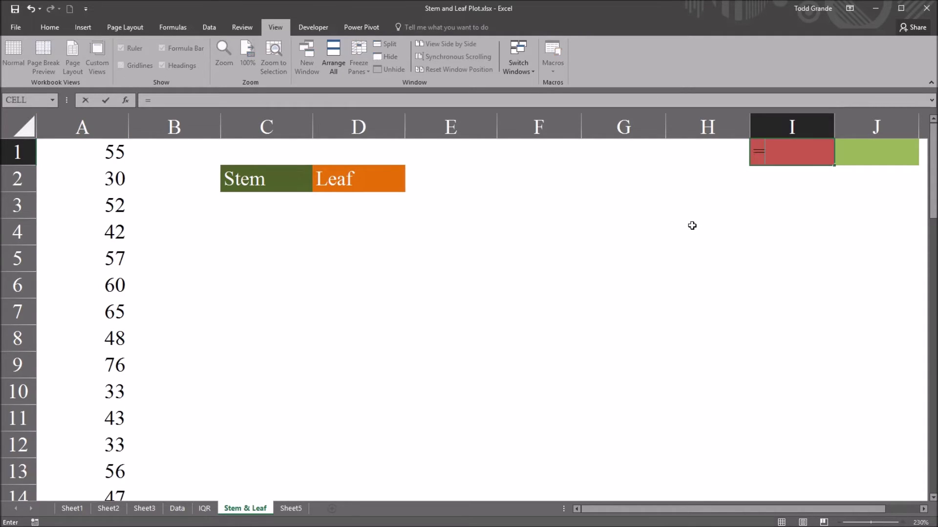
type("min")
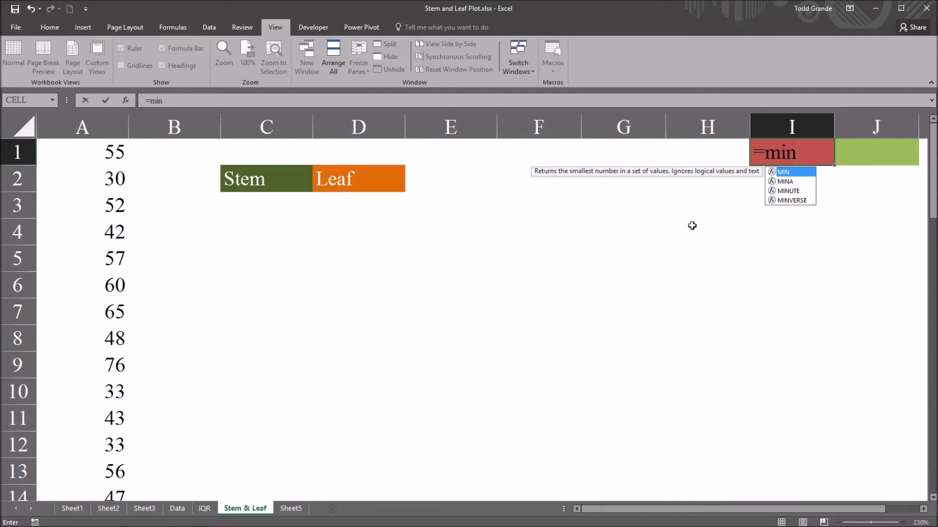
type("(")
left_click(75, 154)
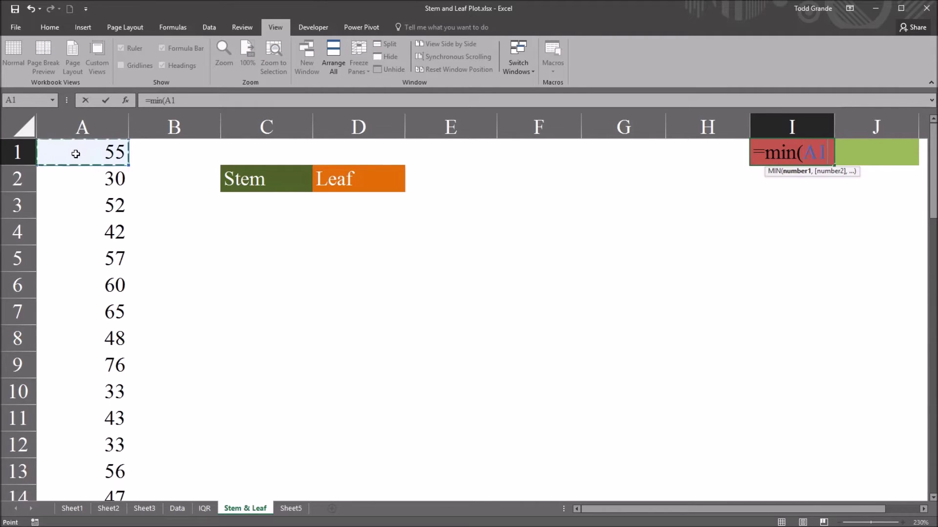
key("ctrl+shift+Down")
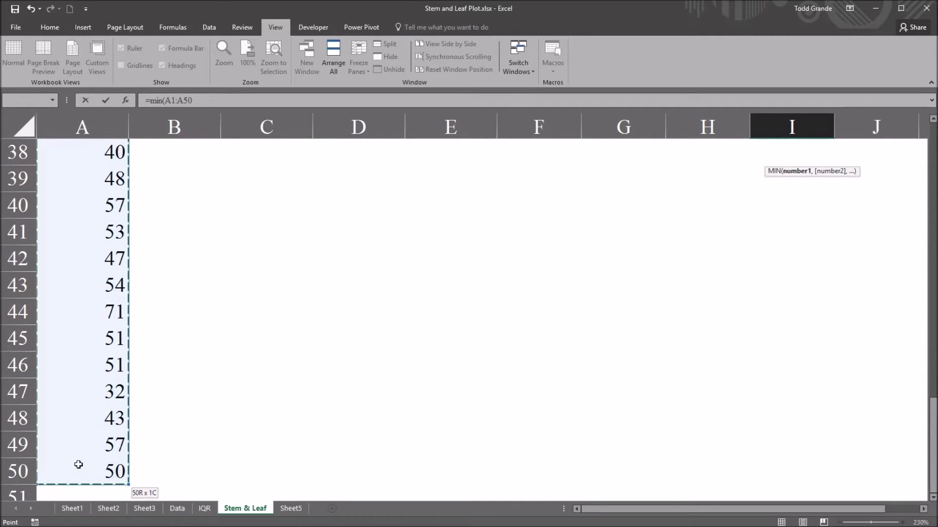
key("Escape")
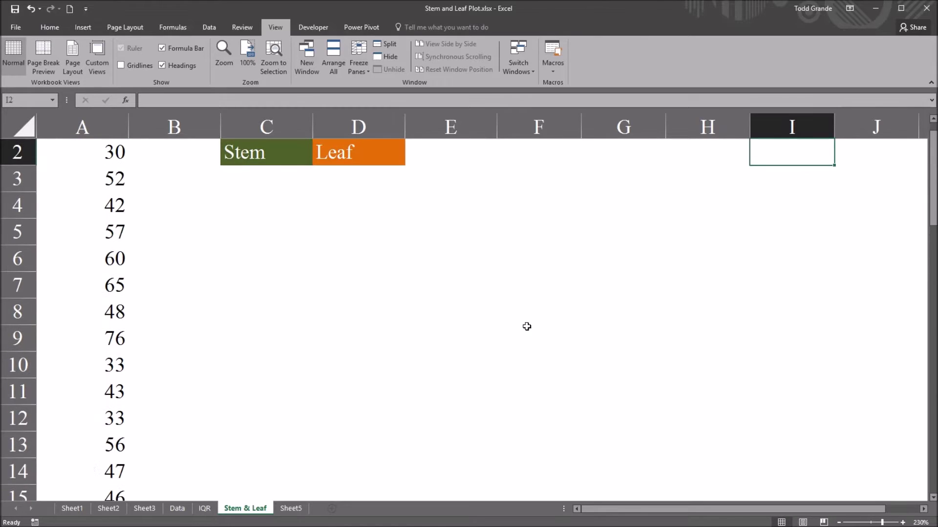
left_click_drag(932, 211, 933, 195)
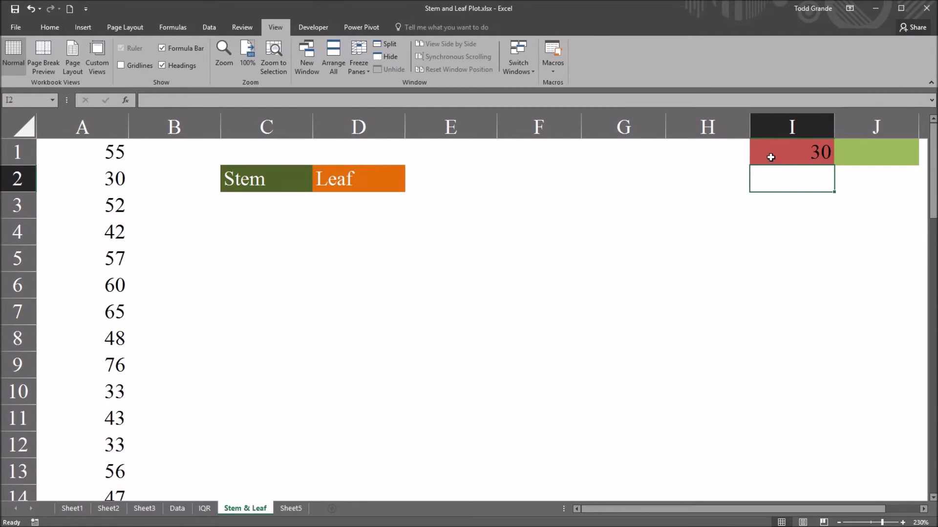
left_click(772, 155)
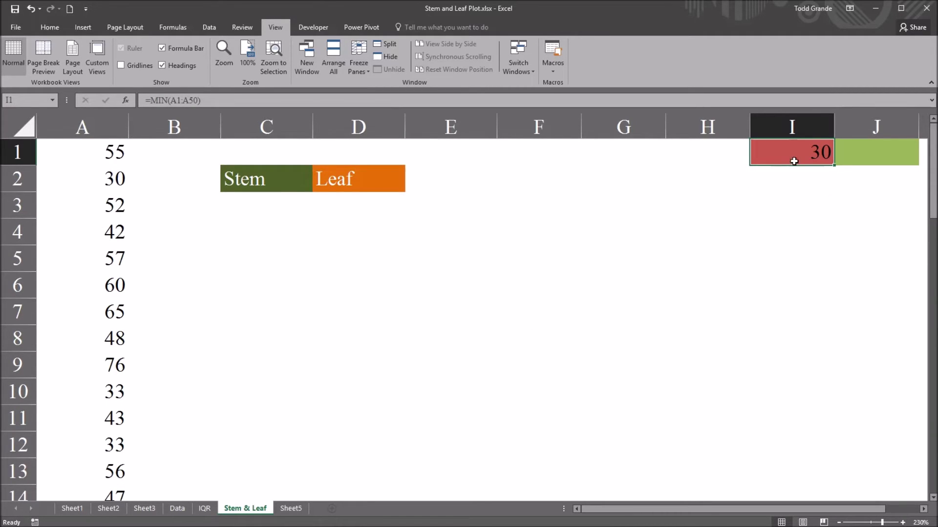
Enter =MAX(A1:A50) in J1 for a maximum of 78, then check both formulas.
left_click(871, 149)
type("=")
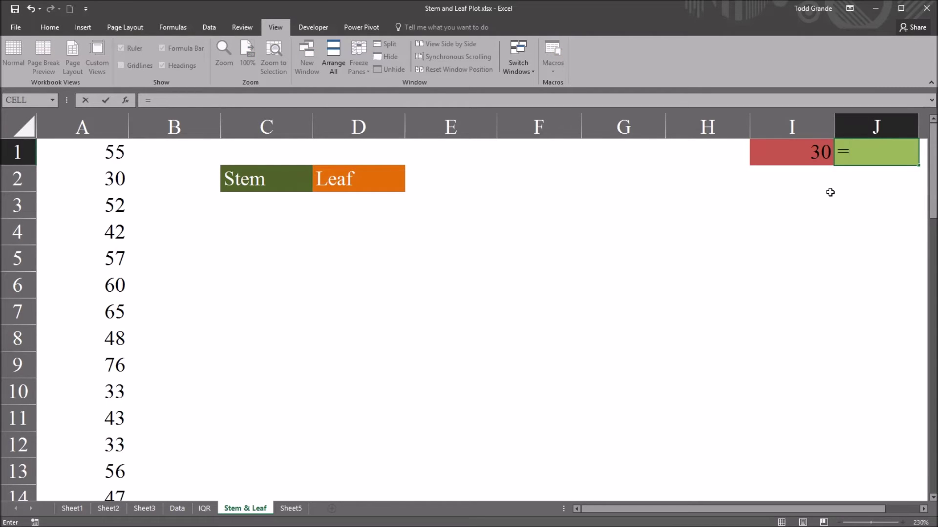
type("max")
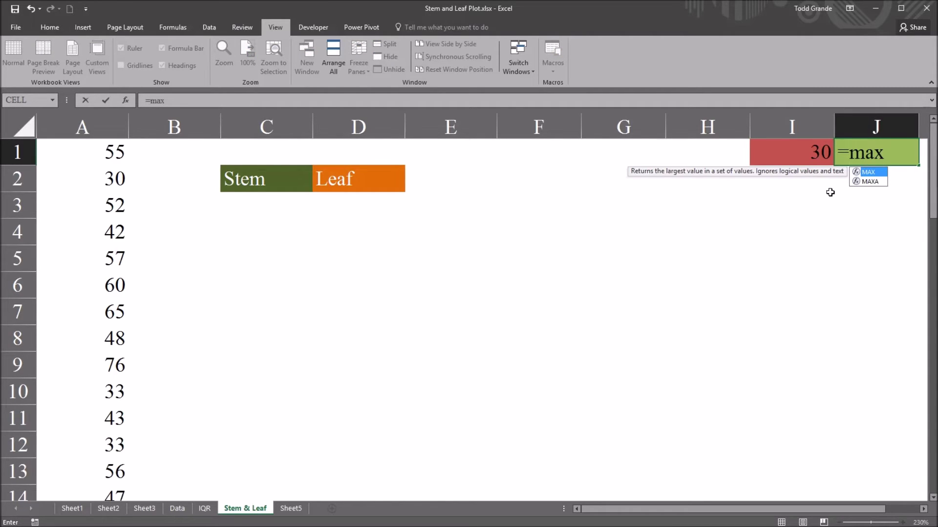
type("(")
left_click(58, 159)
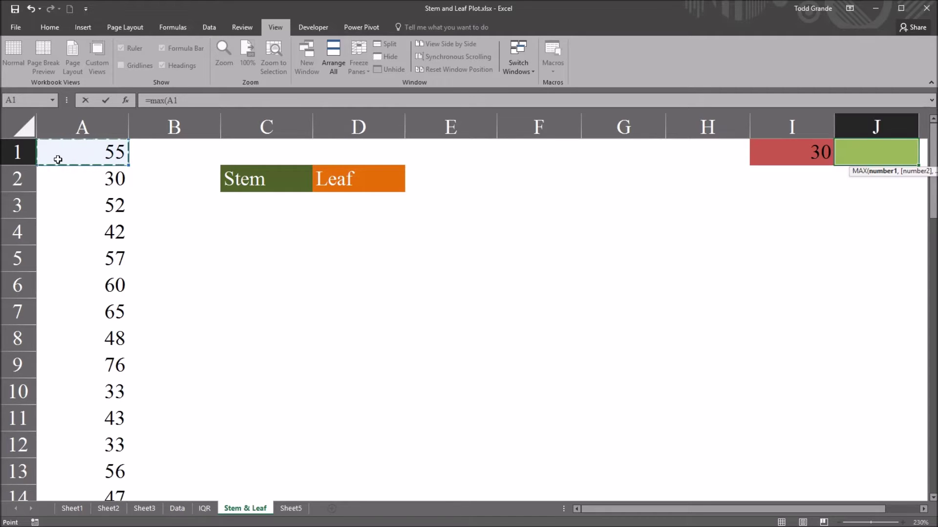
key("ctrl+shift+Down")
key("Return")
scroll(58, 160, "up", 2)
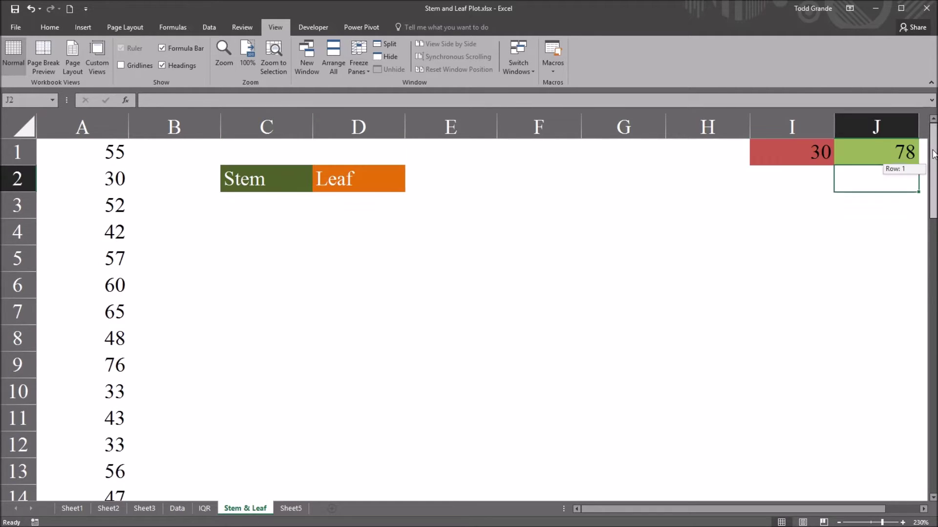
left_click(874, 150)
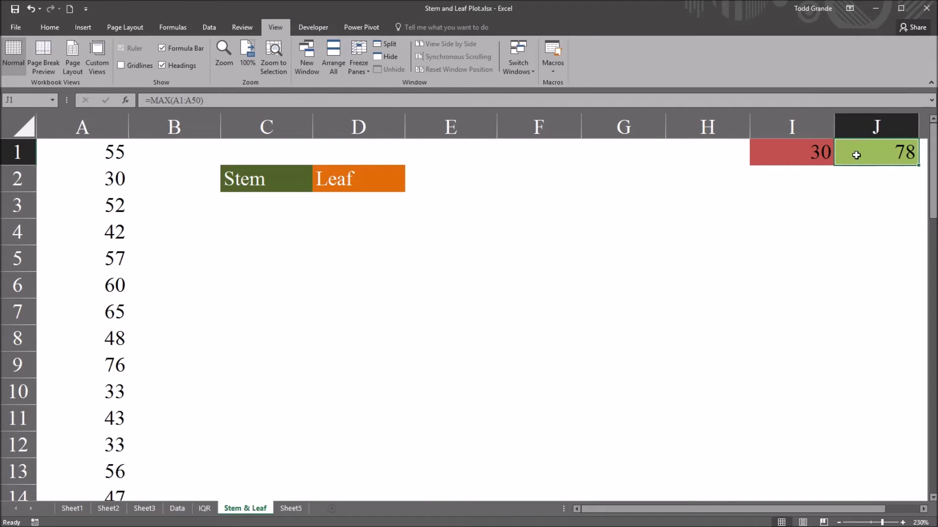
left_click(786, 156)
left_click(271, 206)
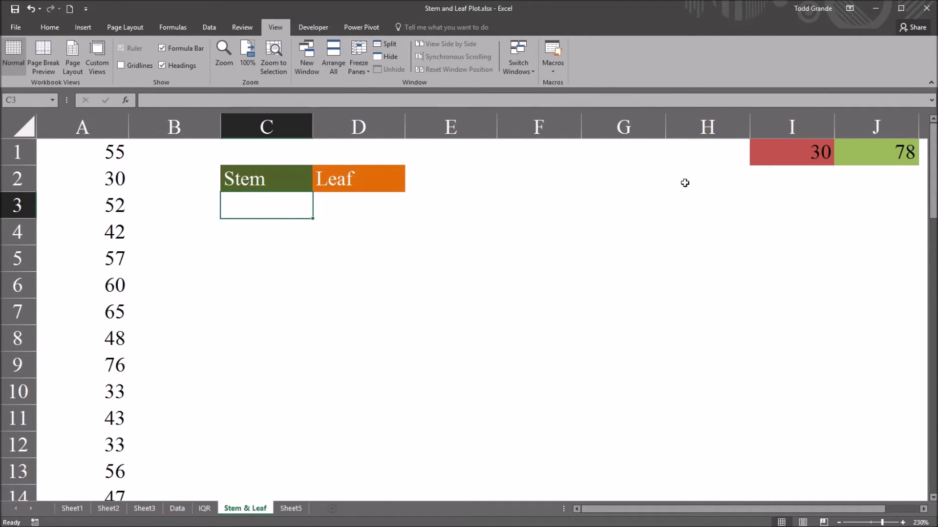
Review the minimum 30 in I1 and the maximum 78 in J1.
left_click(772, 155)
left_click(865, 154)
left_click(801, 160)
Enter the stems 3, 4, 5, 6 and 7 in cells C3:C7.
left_click(263, 204)
type("3")
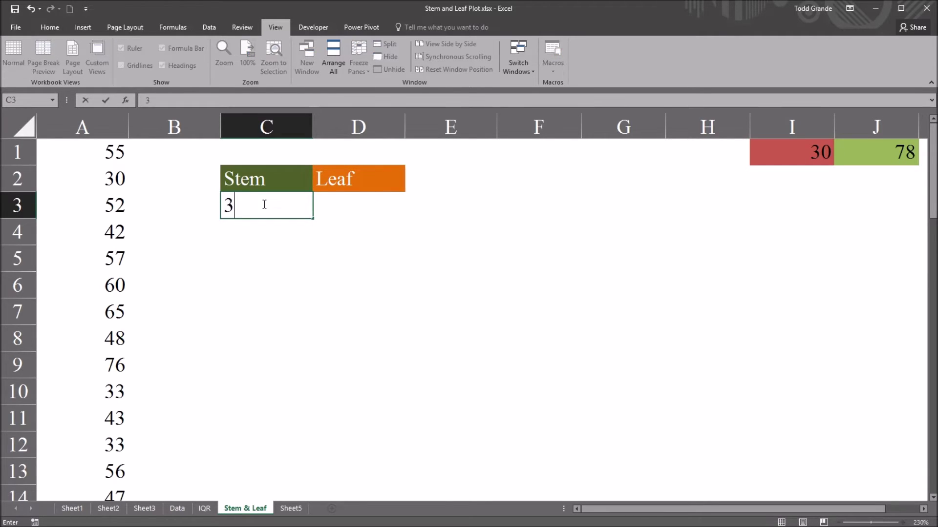
key("Return")
type("4")
key("Return")
type("5")
key("Return")
type("6")
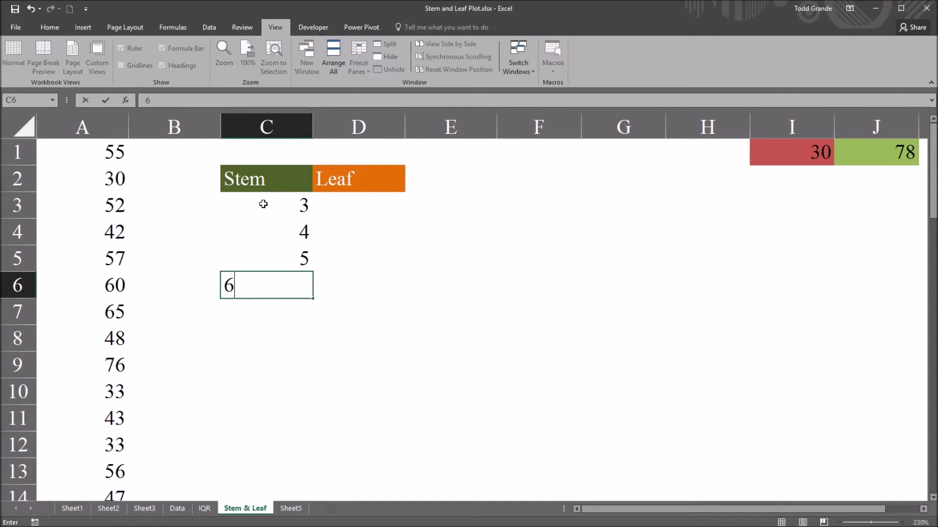
key("Return")
type("7")
key("Return")
key("Up")
left_click(368, 209)
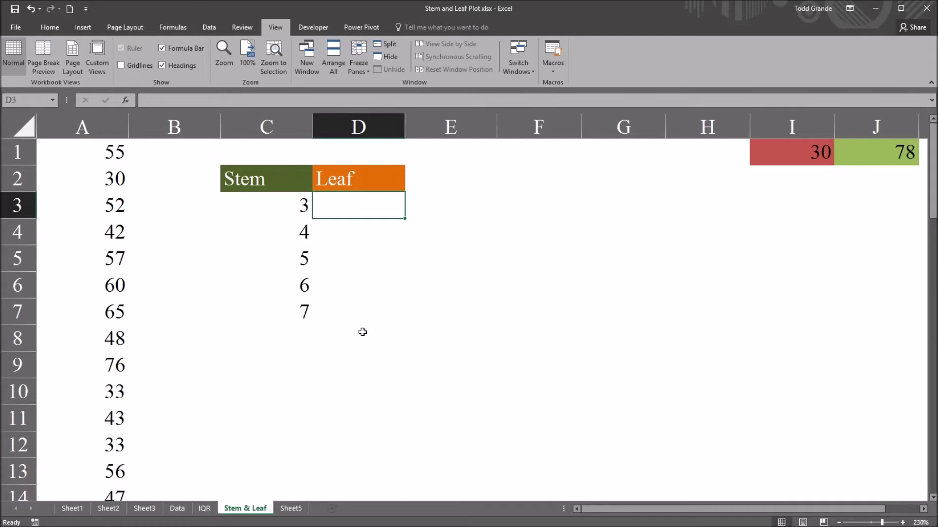
Switch to Sheet5 to view the prepared REPT/COUNTIF leaf formula text.
left_click(291, 510)
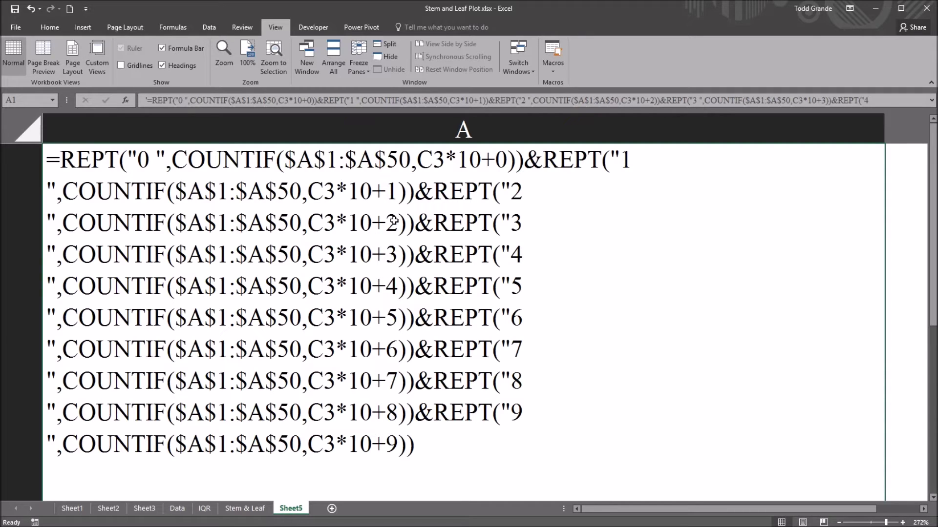
On the Stem & Leaf sheet, start D3's formula as =rept("0 ",countif(.
left_click(245, 509)
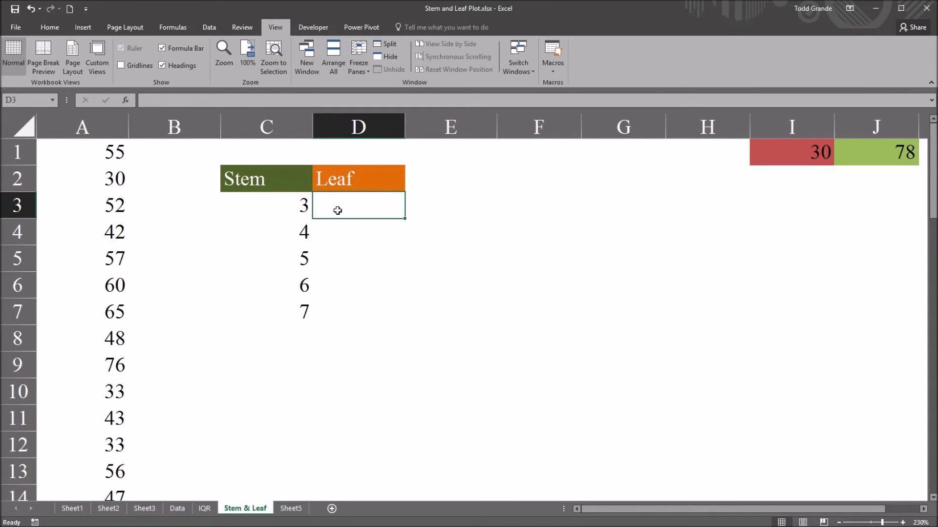
type("=rept")
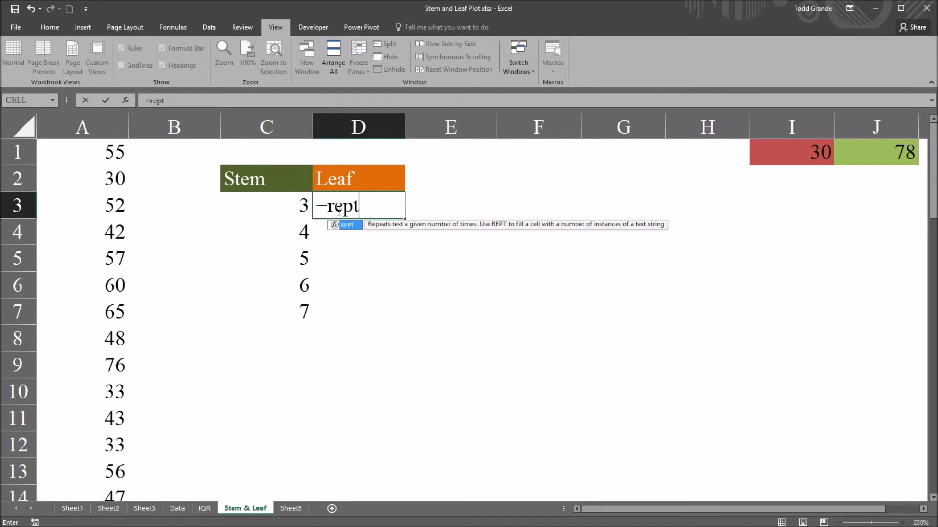
type("(")
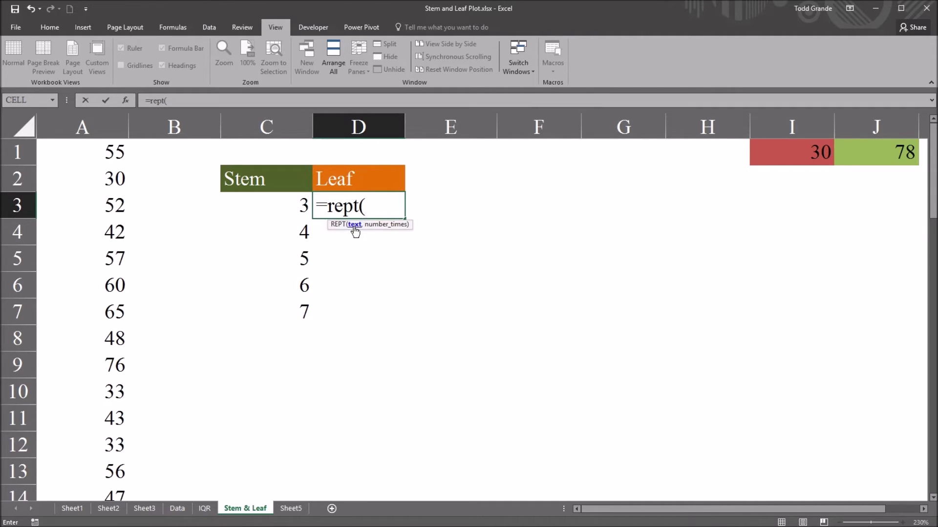
type("\"0 \"")
type(",c")
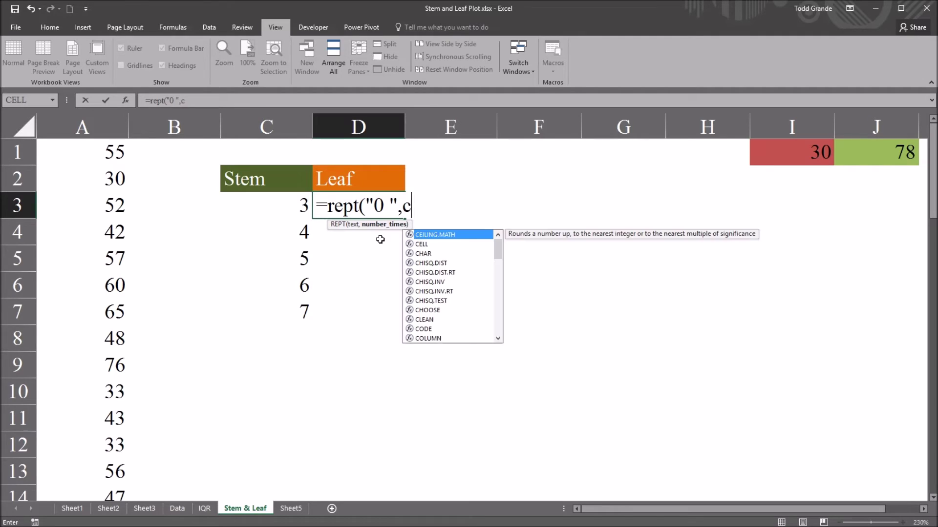
type("ountif")
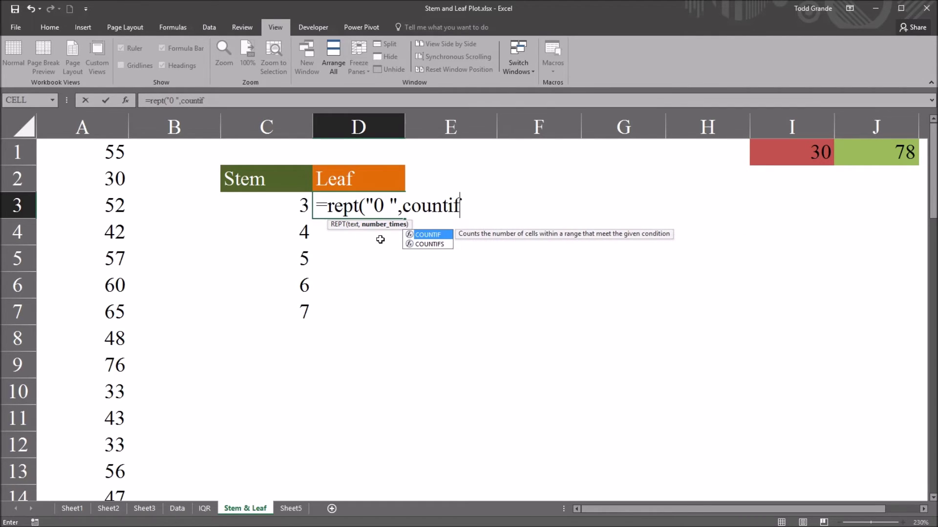
type("(")
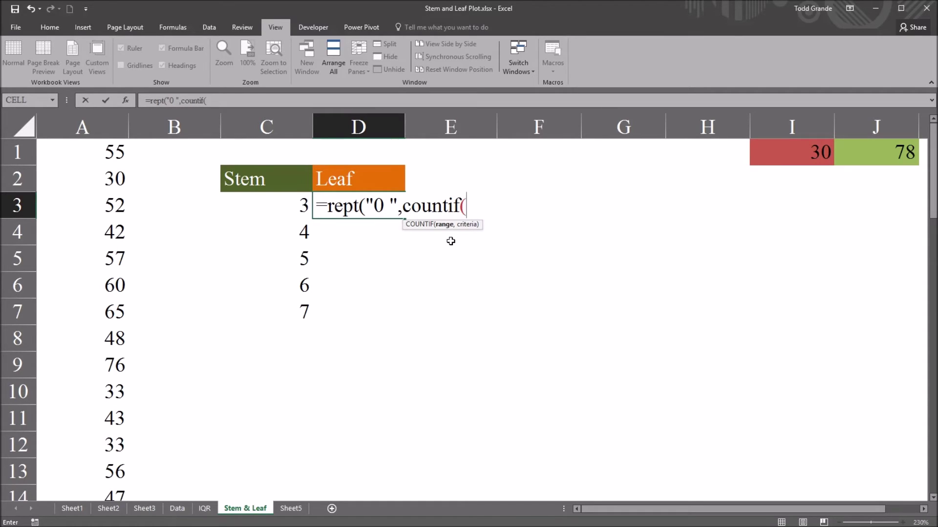
Give the COUNTIF the absolute range $A$1:$A$50.
type("A")
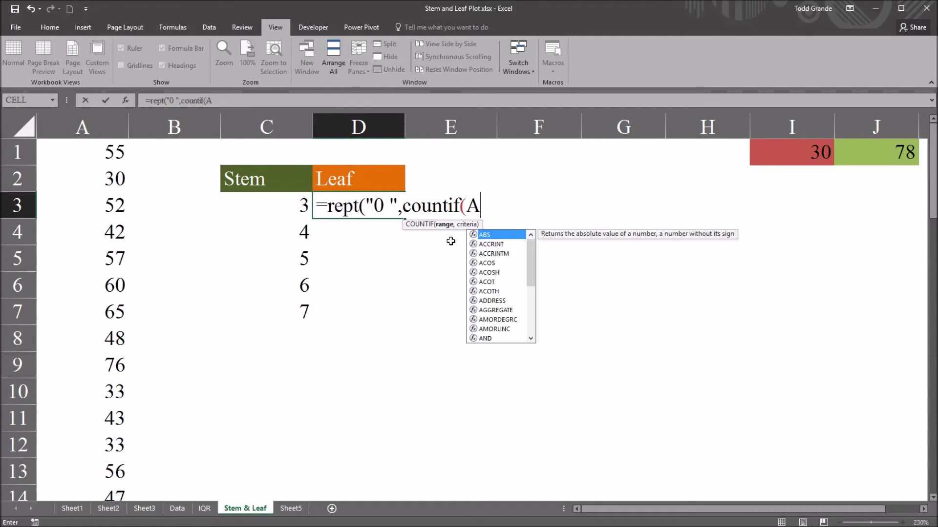
type("1:")
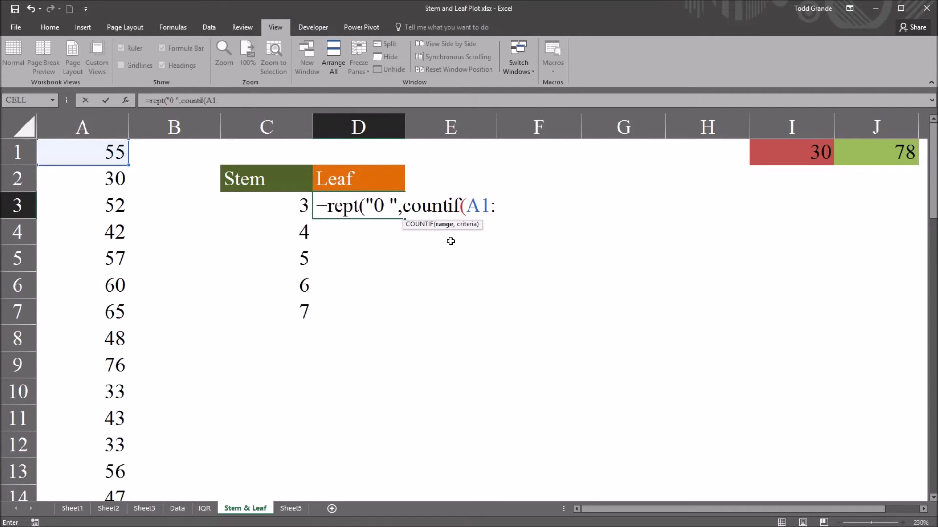
type("A50")
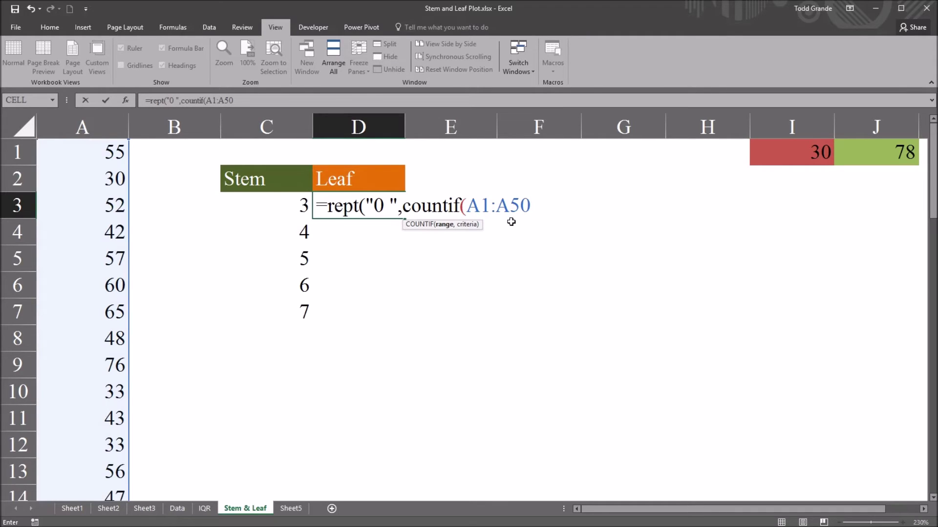
left_click(214, 100)
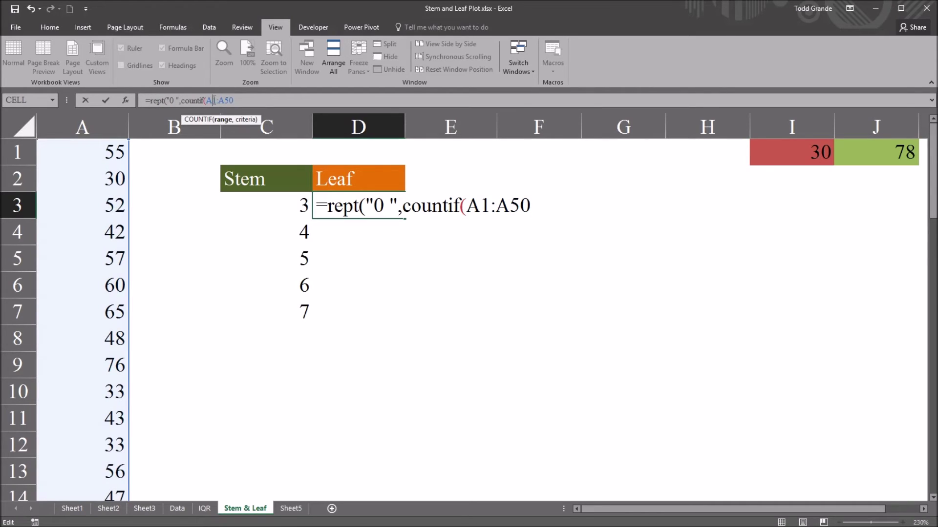
key("F4")
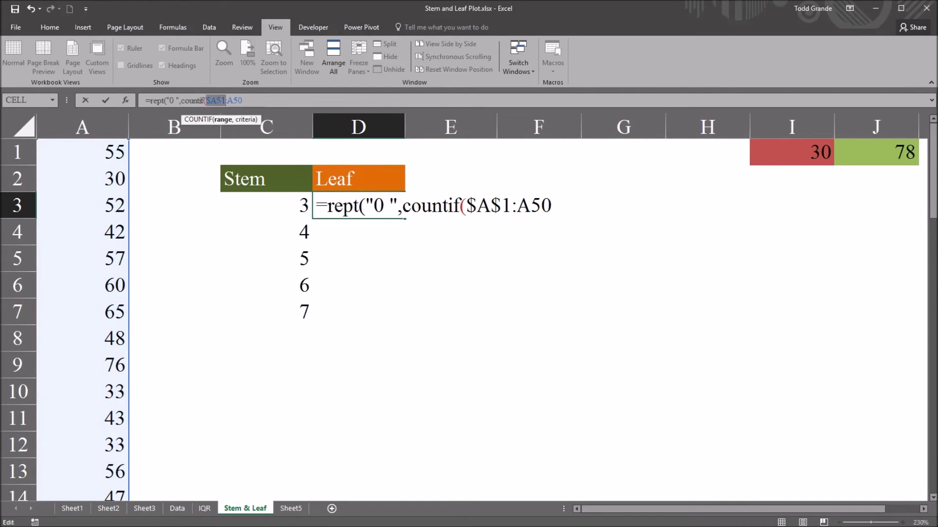
left_click(234, 100)
key("F4")
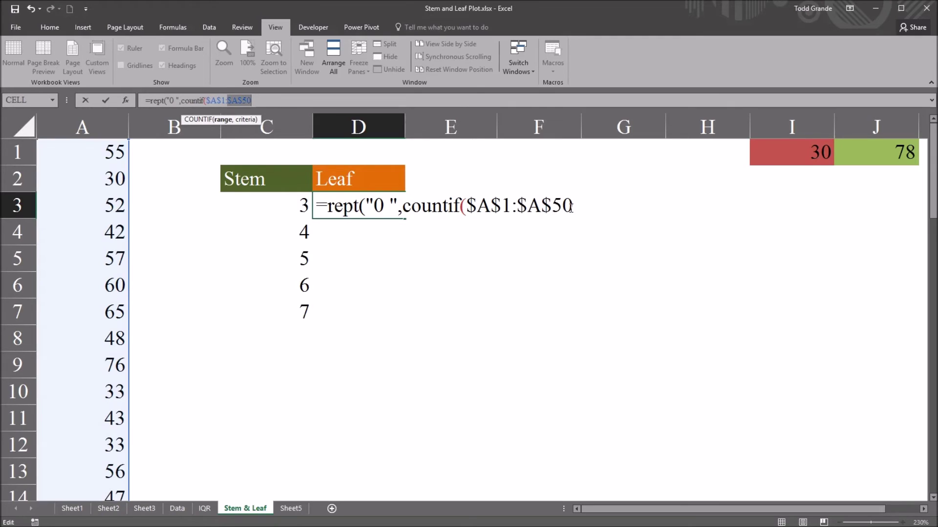
Finish D3's formula with criterion C3*10+0 so it shows the single leaf 0.
left_click(572, 208)
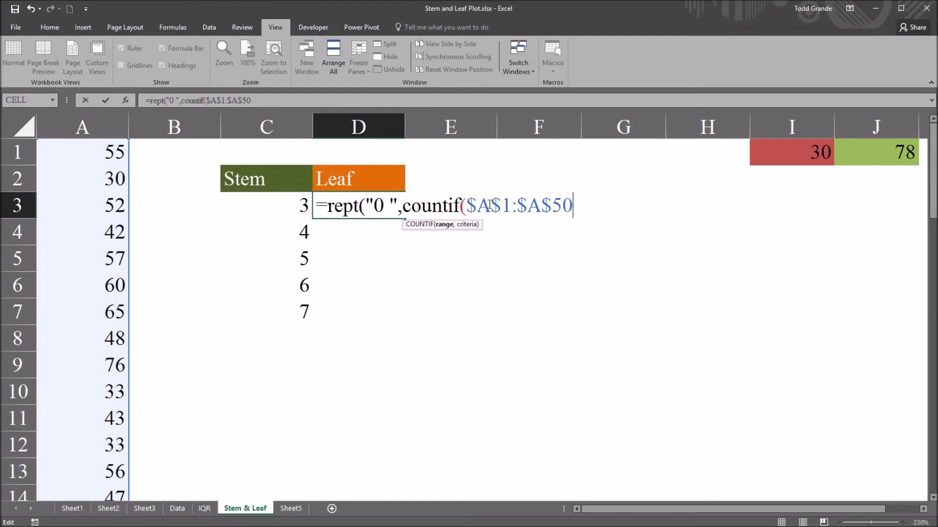
type(",")
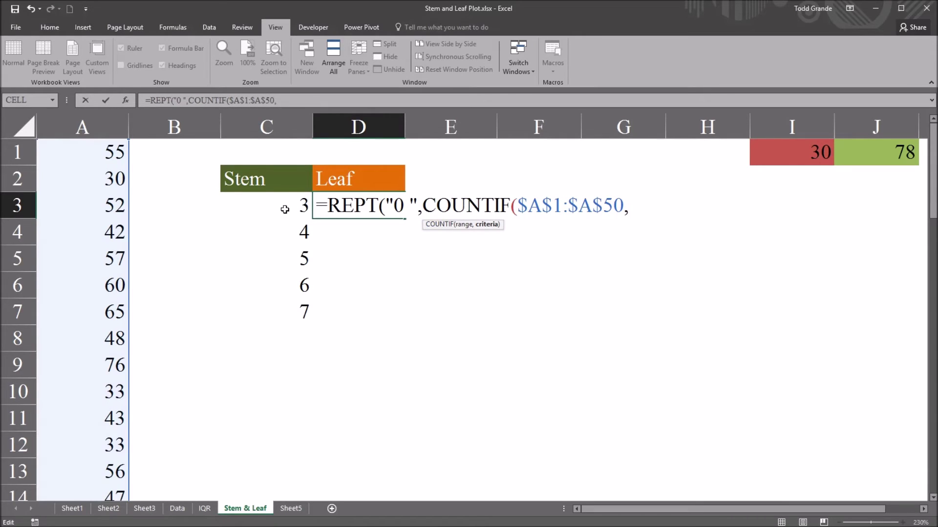
left_click(260, 211)
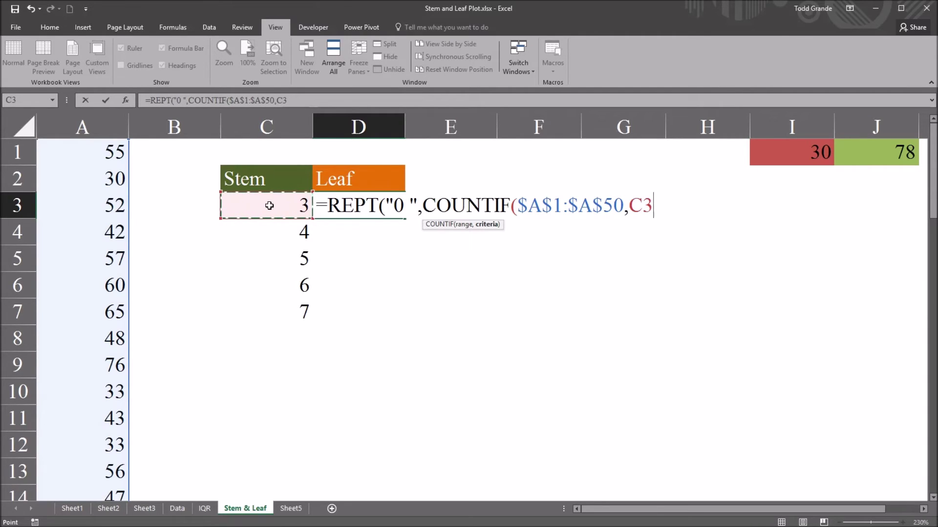
type("*10+")
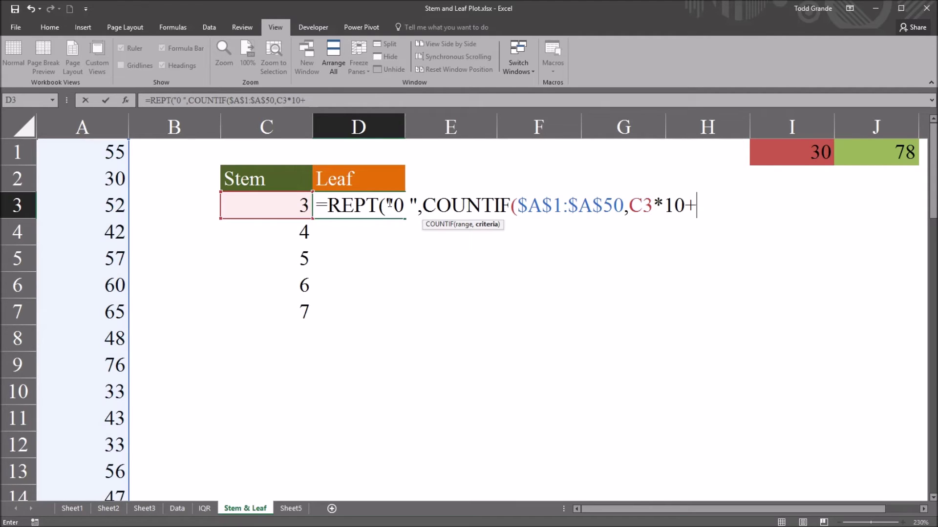
type("0")
type("))")
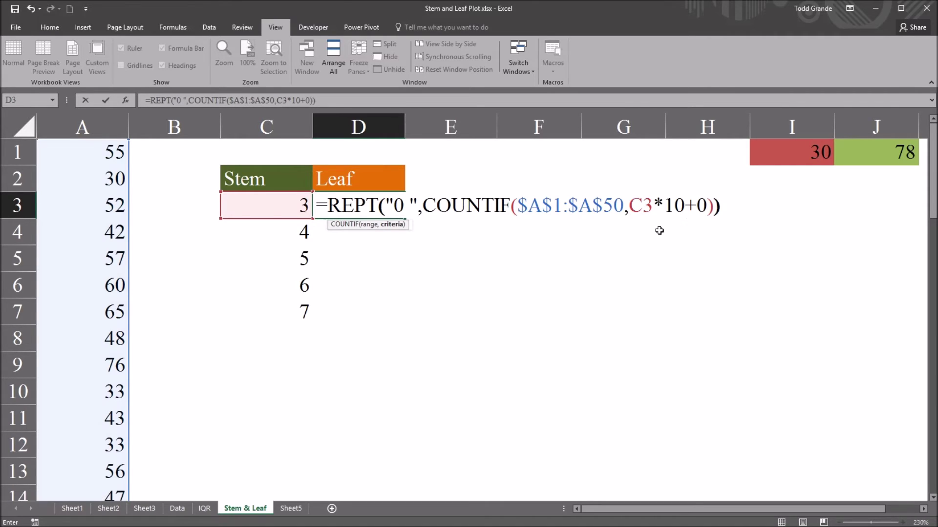
key("Return")
left_click(362, 202)
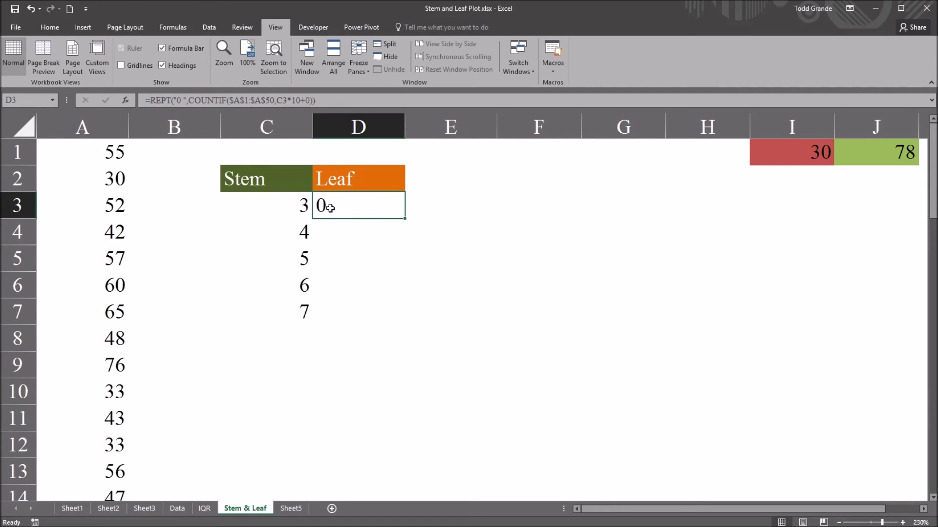
Compare the stem in C3 and the data value 30 in A2 with D3's leaf.
left_click(290, 206)
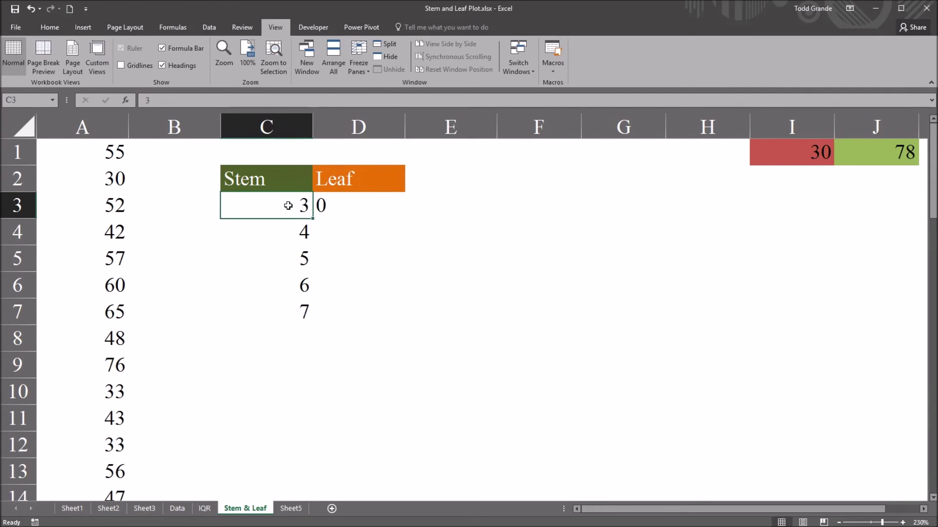
left_click(83, 181)
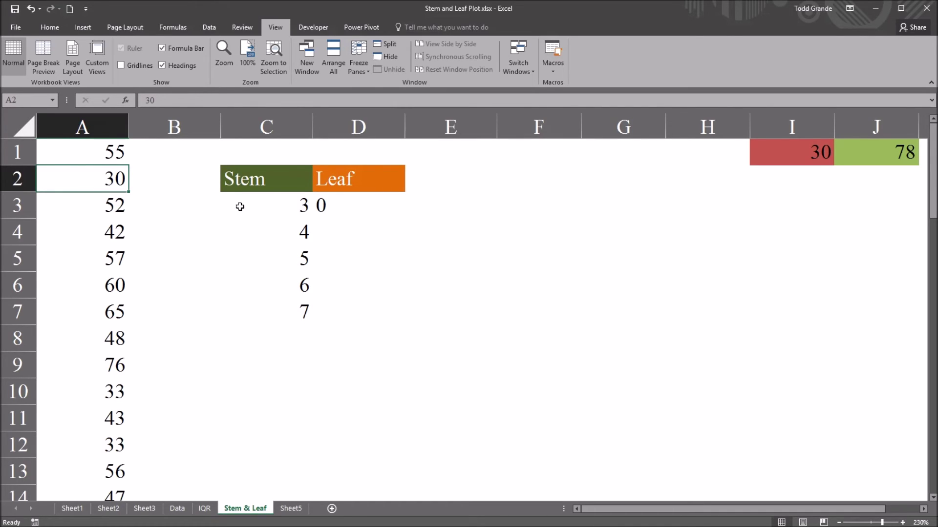
left_click(315, 211)
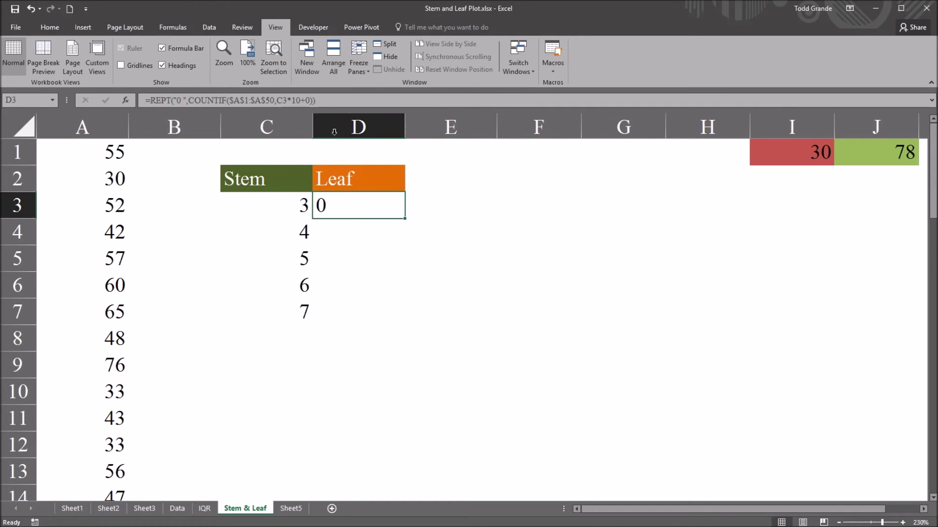
Append &REPT("1 ",COUNTIF($A$1:$A$50,C3*10+1)) to D3's leaf formula.
left_click(328, 100)
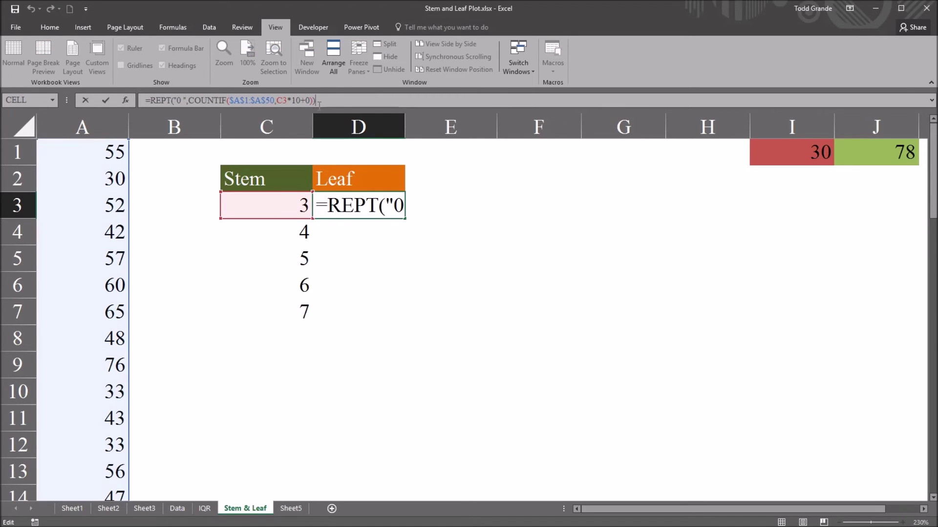
left_click_drag(323, 100, 153, 103)
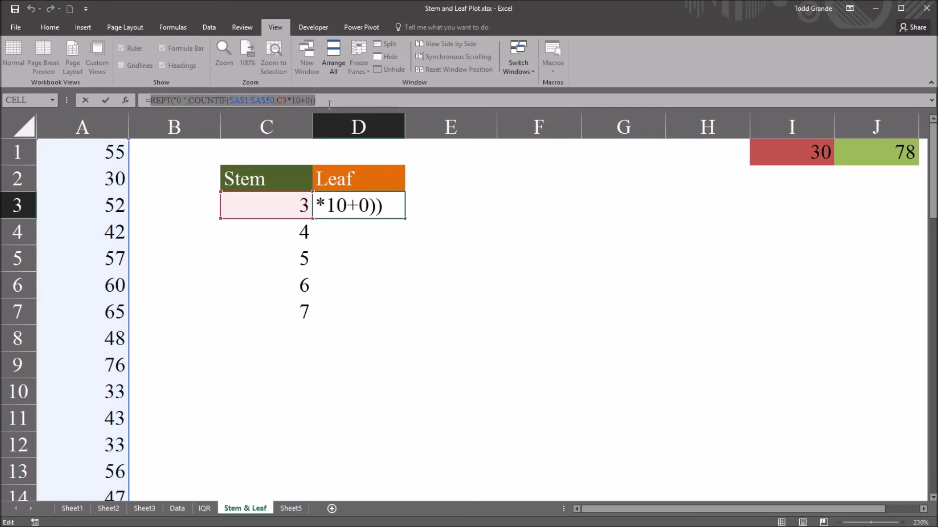
left_click(325, 101)
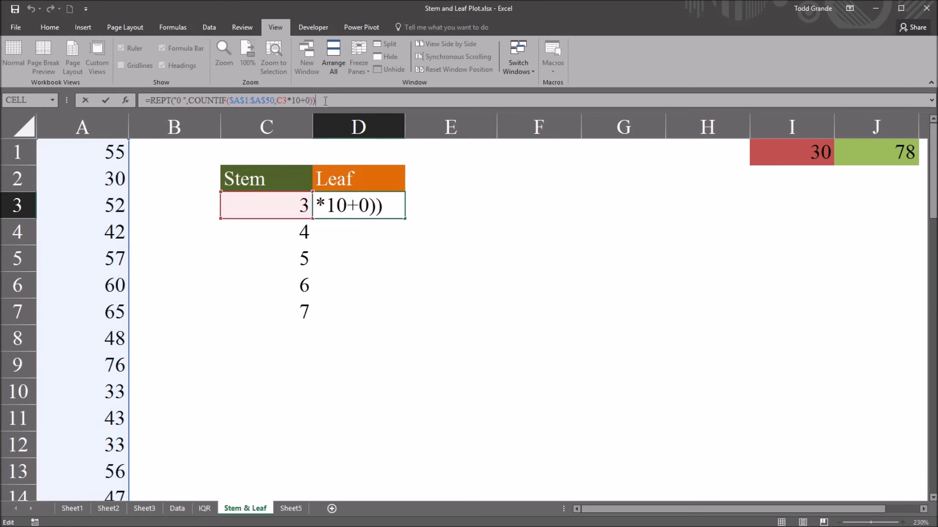
type("&")
key("ctrl+v")
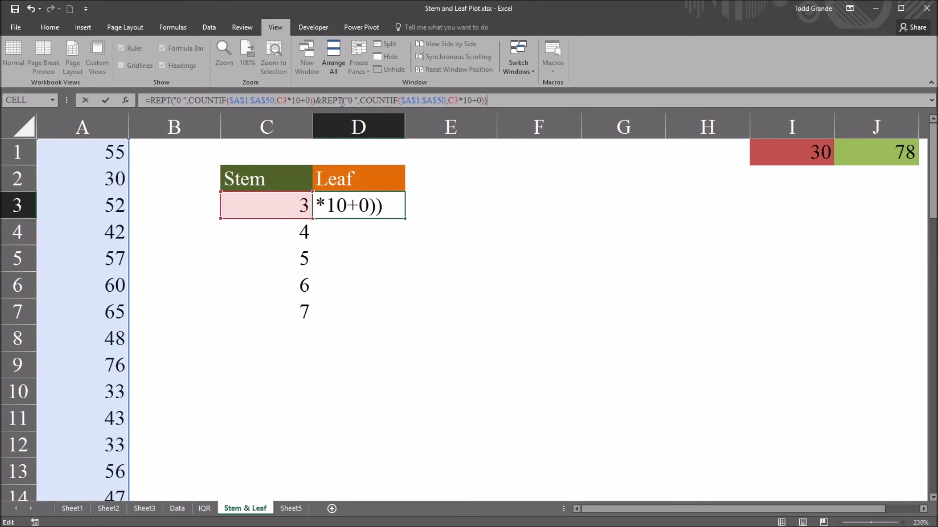
left_click_drag(350, 100, 346, 100)
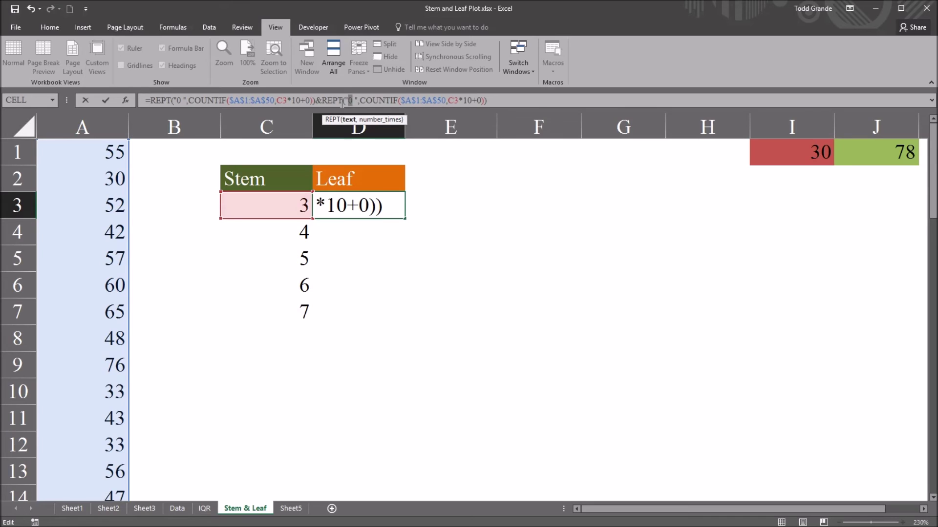
type("1")
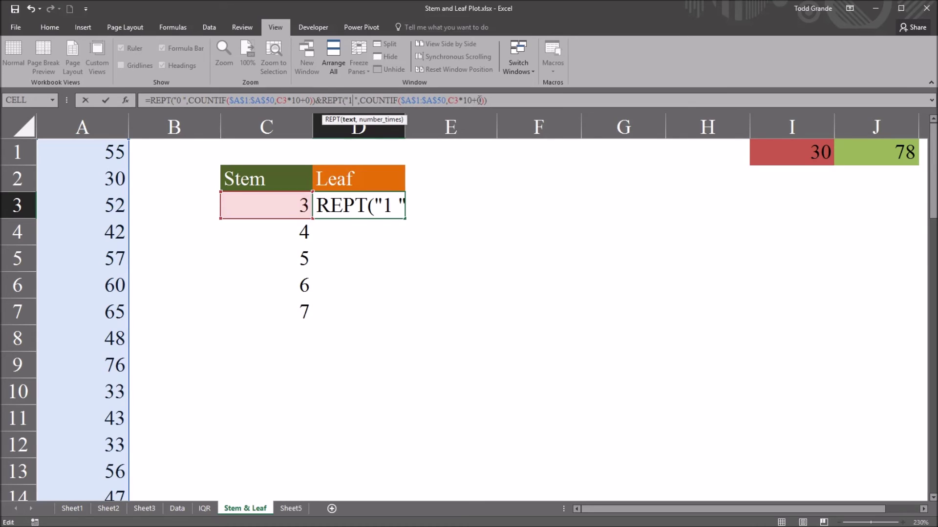
type("1")
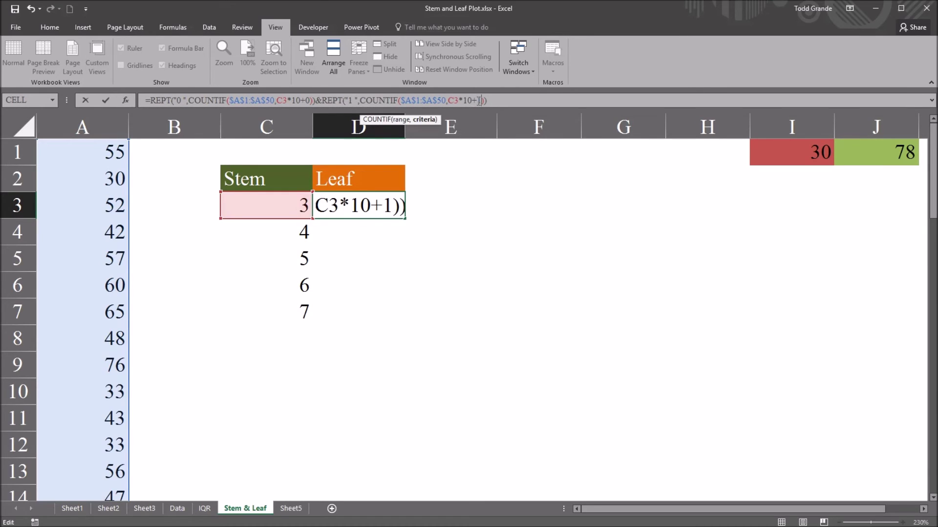
left_click(493, 101)
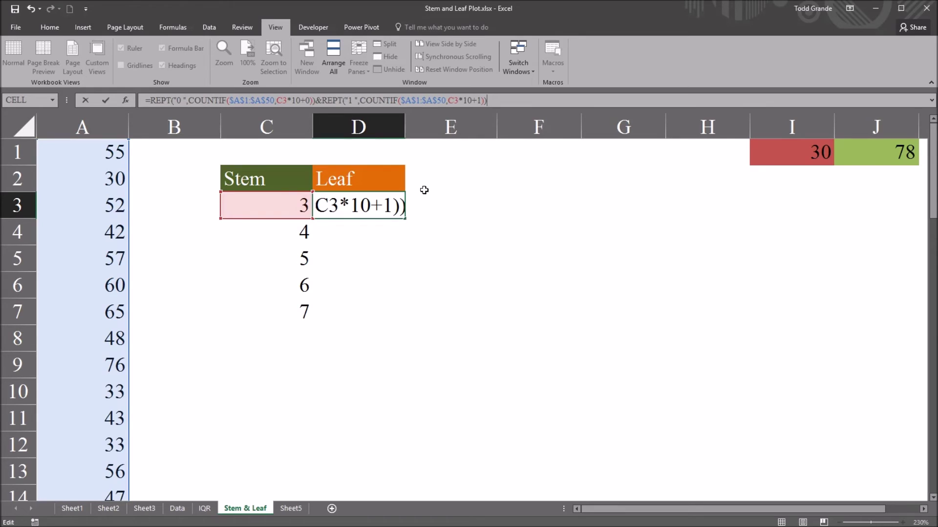
key("Return")
Copy the full ten-digit leaf formula text from Sheet5's cell A1.
left_click(290, 508)
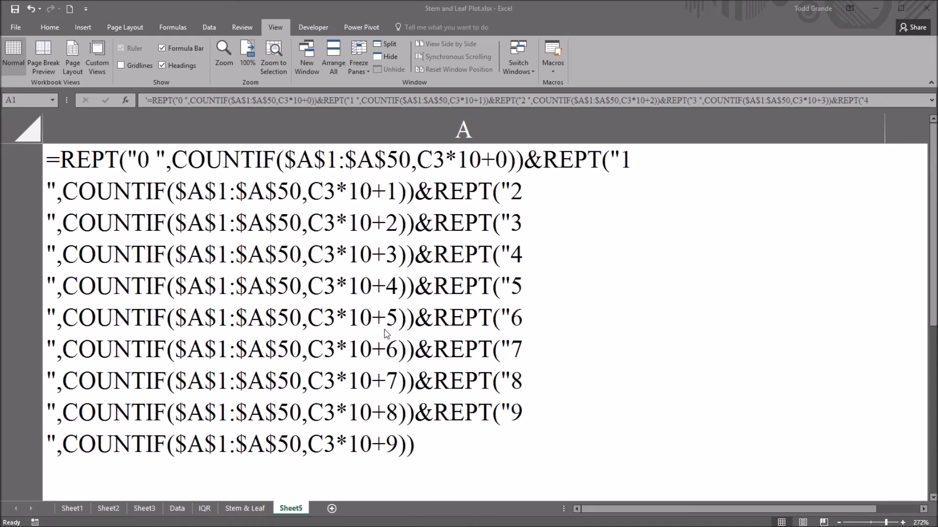
left_click(418, 442)
double_click(417, 445)
left_click_drag(414, 444, 102, 182)
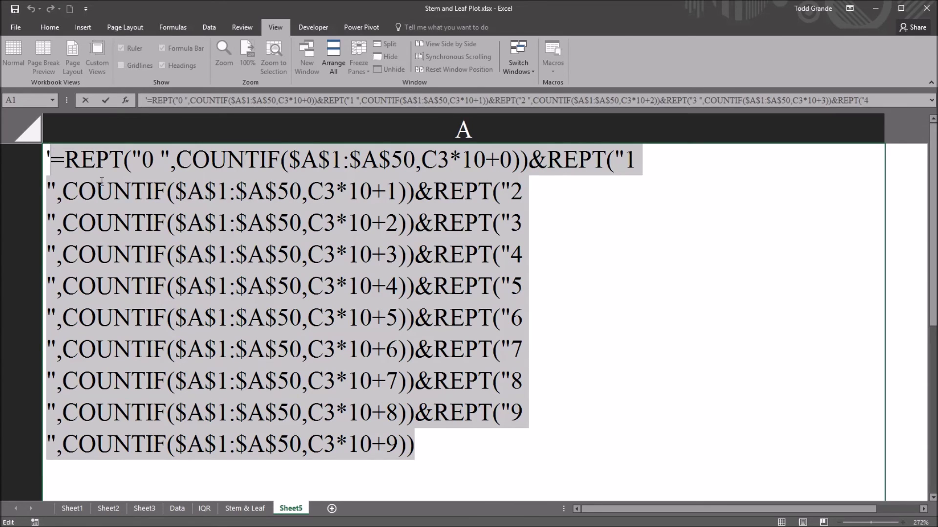
Paste it over D3's formula so stem 3 shows leaves 0 2 3 3 4 5 9.
left_click(240, 508)
left_click(339, 210)
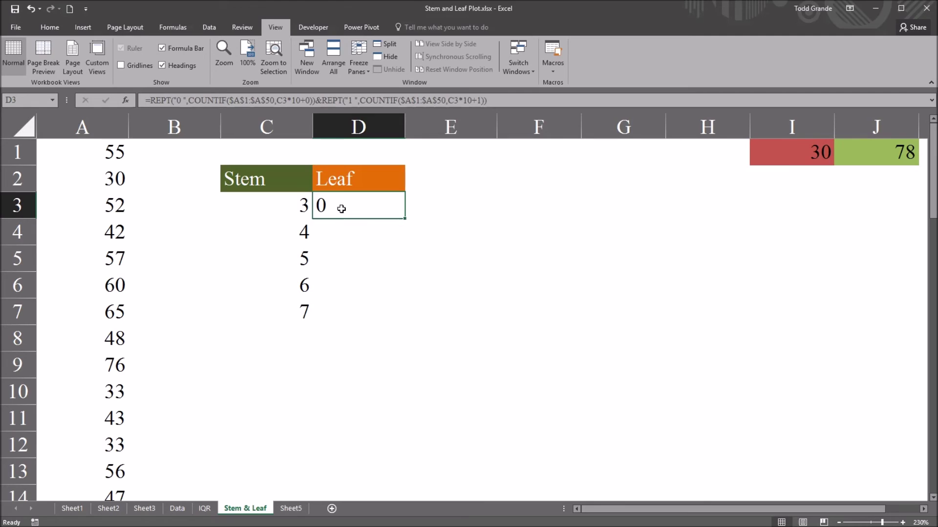
left_click_drag(487, 100, 142, 100)
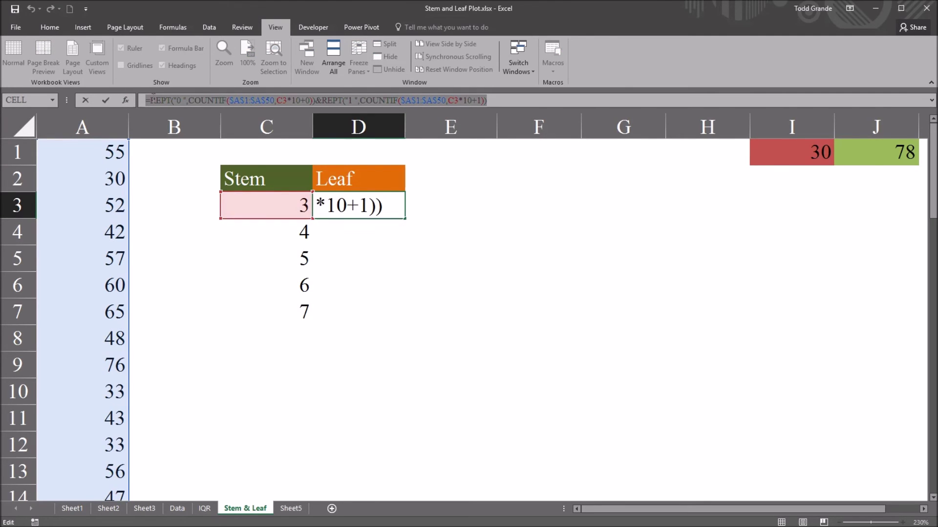
key("ctrl+v")
key("Return")
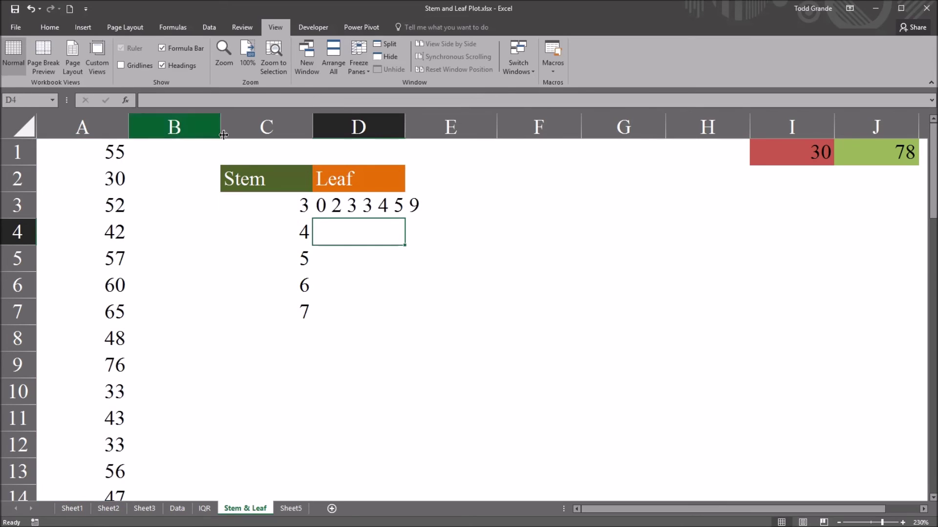
left_click(335, 209)
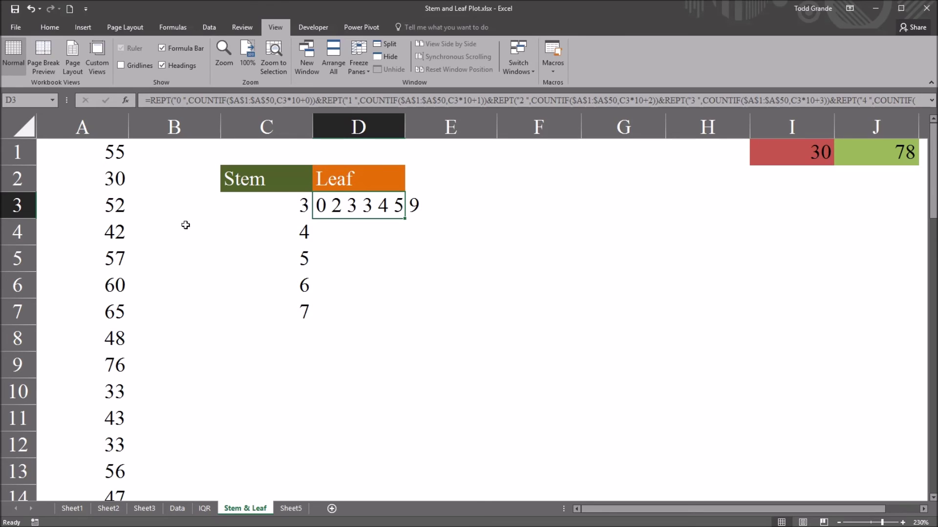
left_click(304, 207)
left_click(327, 205)
left_click(278, 211)
left_click(338, 205)
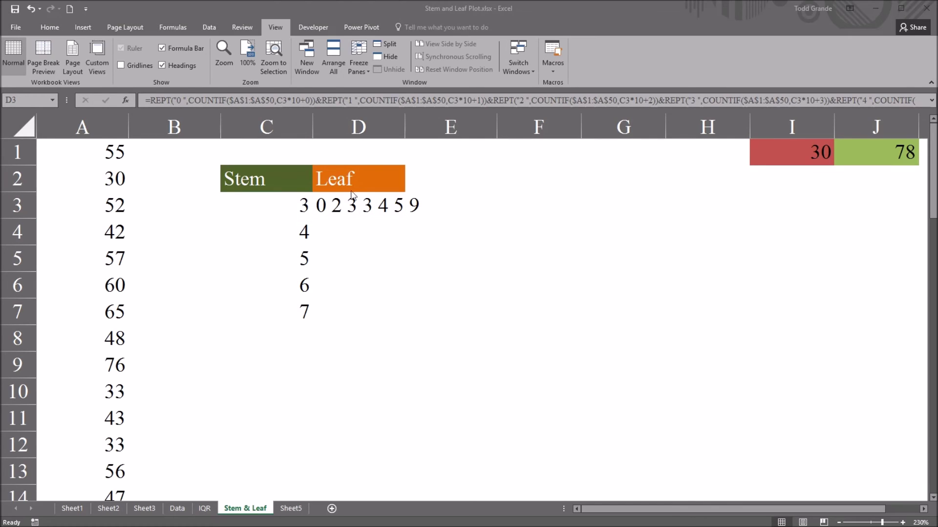
left_click(342, 204)
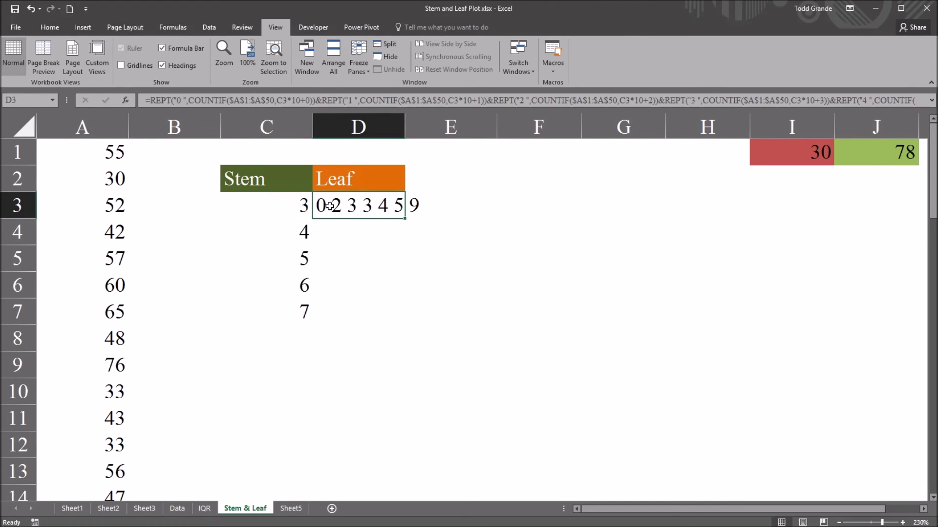
left_click(266, 235)
left_click(272, 263)
left_click(274, 286)
left_click(272, 311)
left_click(274, 259)
left_click(274, 234)
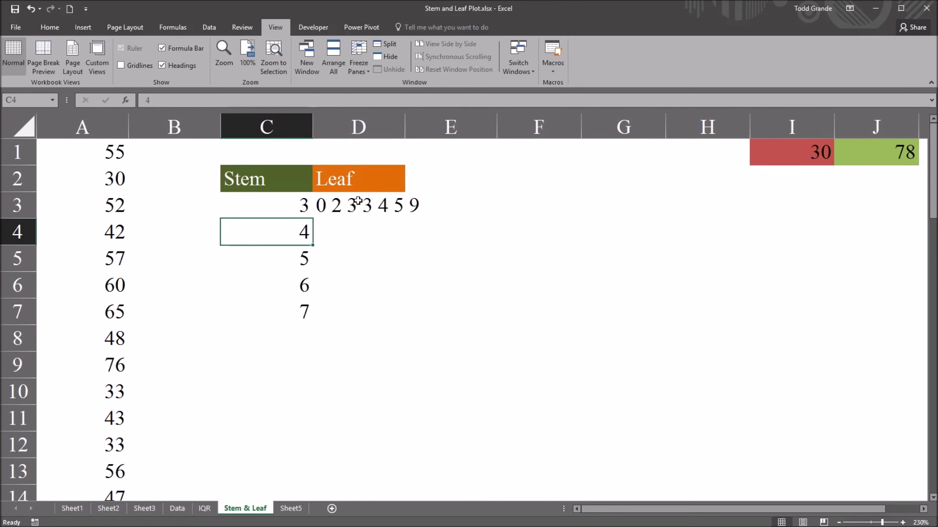
left_click(358, 201)
Fill D3's leaf formula down to D7 and inspect the copied formula in D4.
left_click_drag(405, 218, 397, 323)
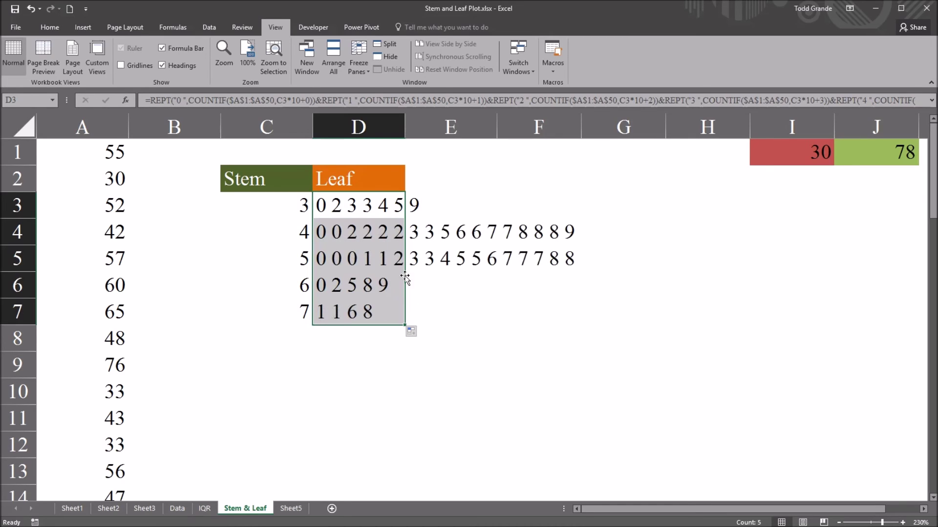
left_click(338, 204)
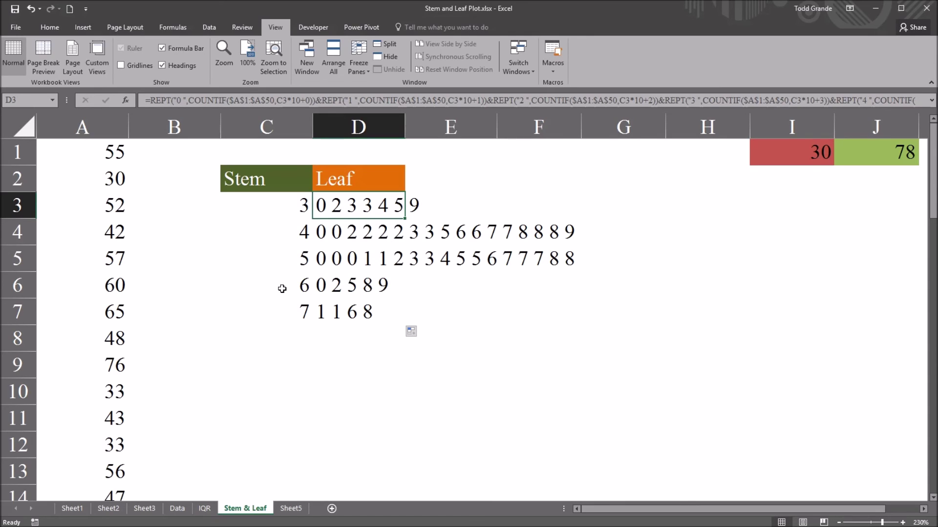
left_click(282, 232)
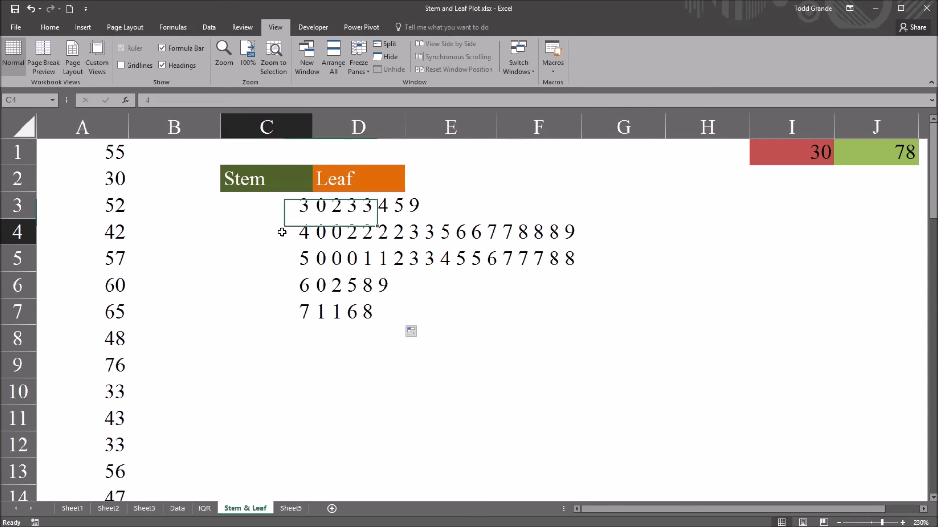
left_click(329, 235)
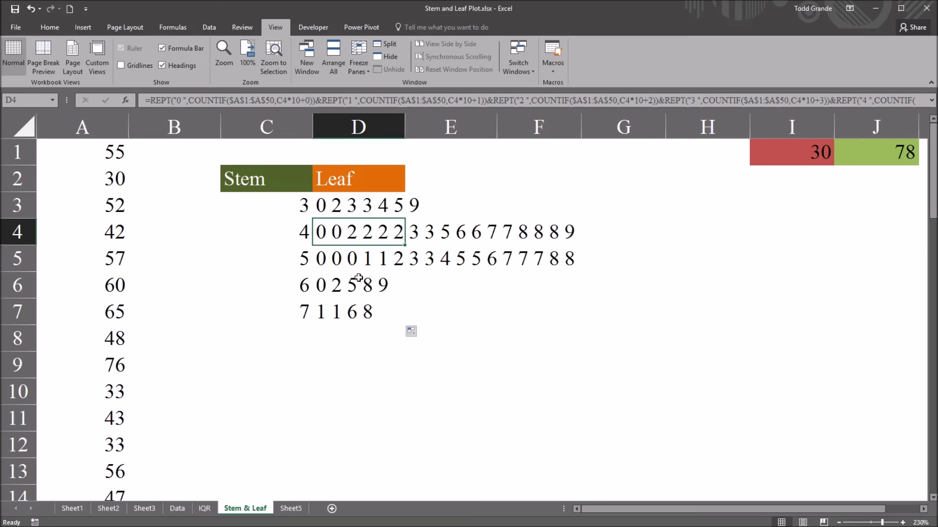
mouse_move(359, 215)
left_mouse_down()
mouse_move(368, 312)
mouse_move(359, 215)
left_mouse_up()
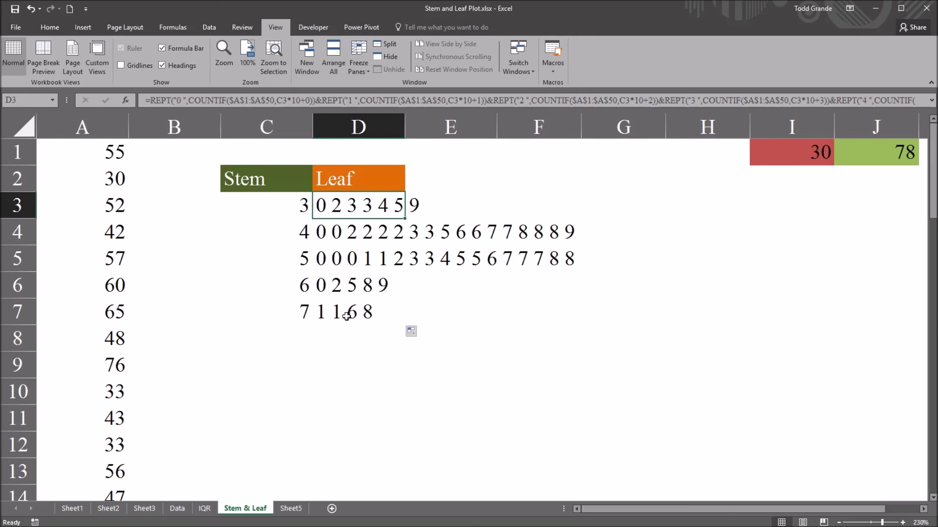
key("Down")
key("Down")
key("Down")
key("Down")
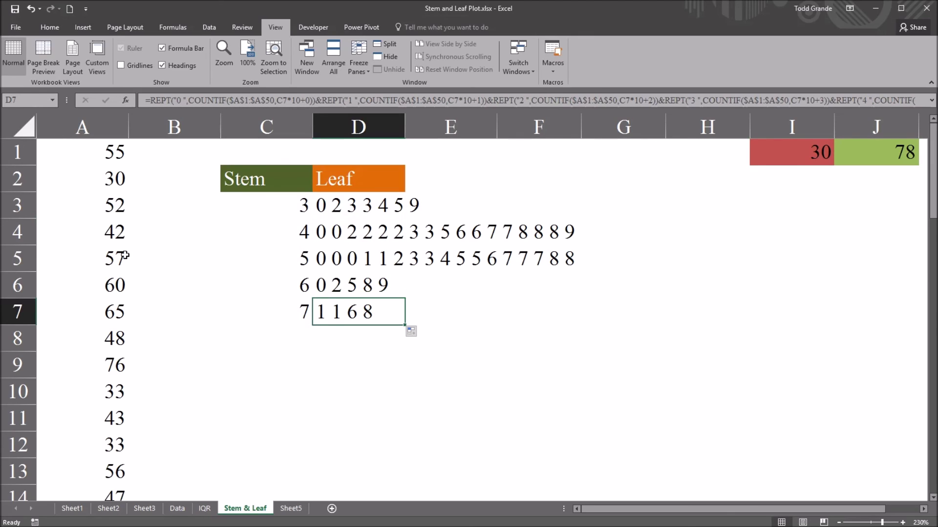
left_click(125, 255)
left_click(116, 257)
type("78")
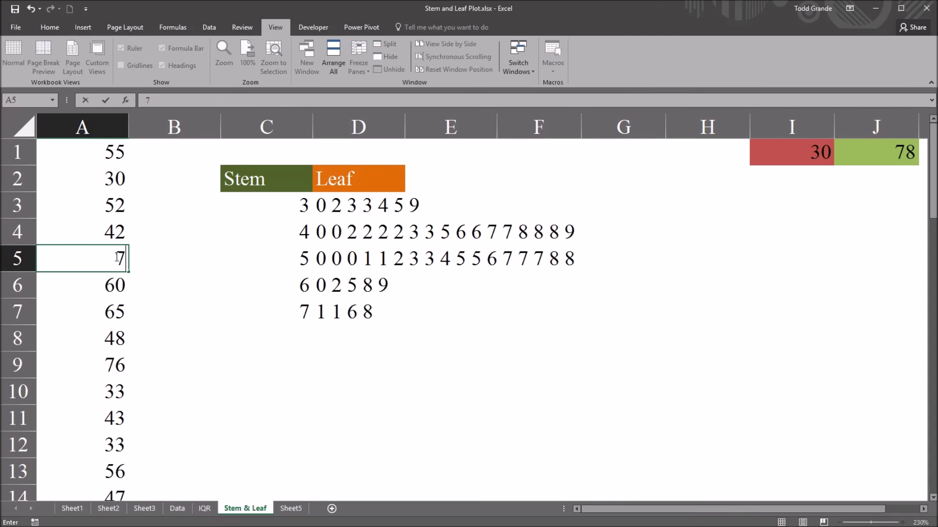
key("Return")
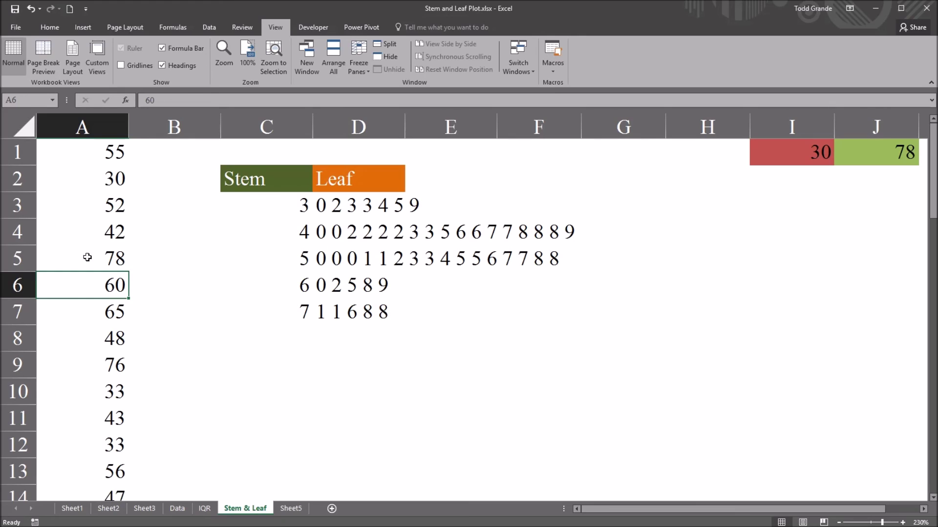
left_click(367, 313)
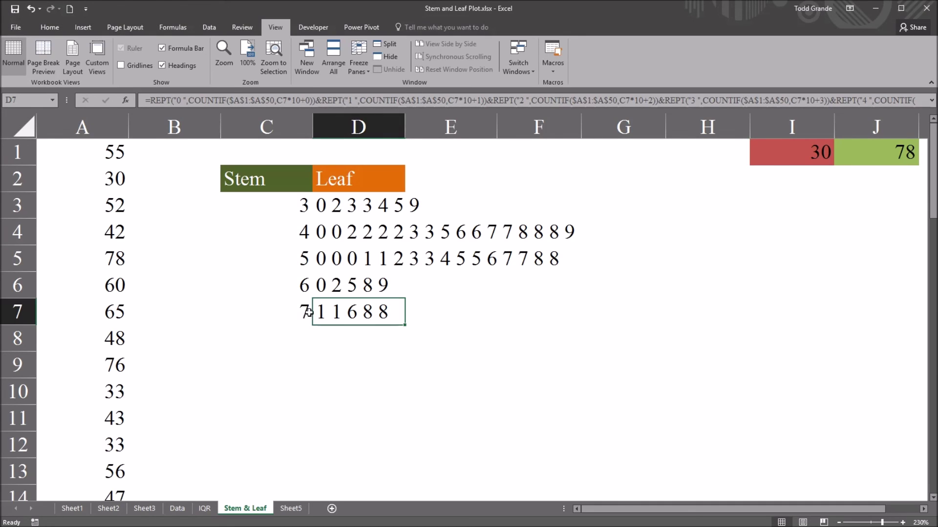
key("ctrl+z")
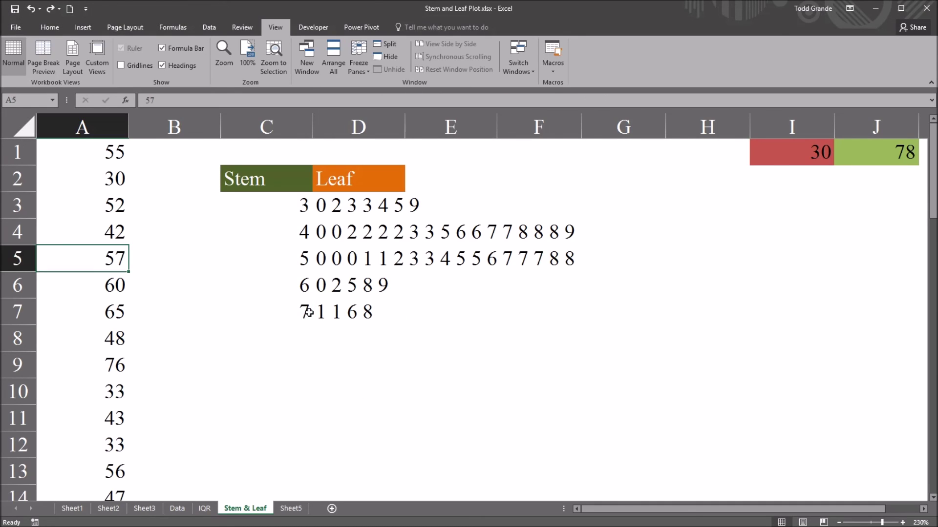
left_click(286, 278)
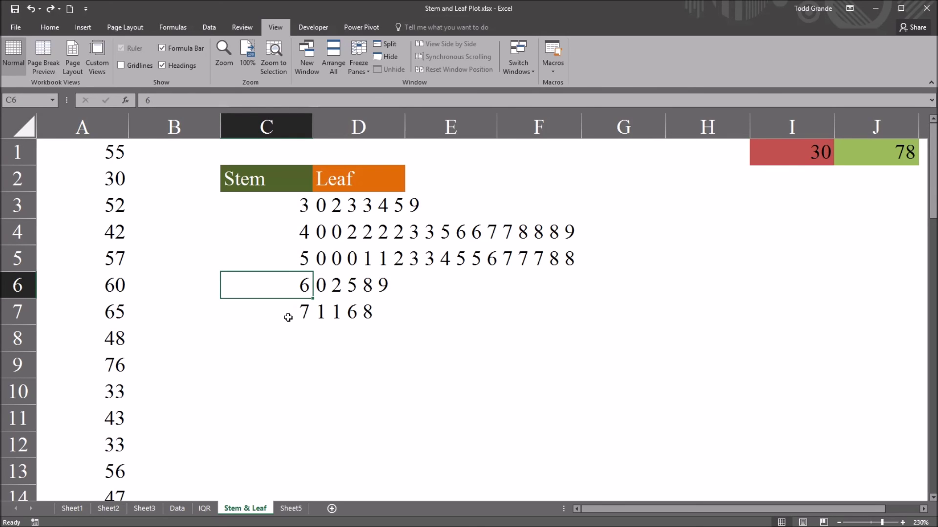
left_click(278, 208)
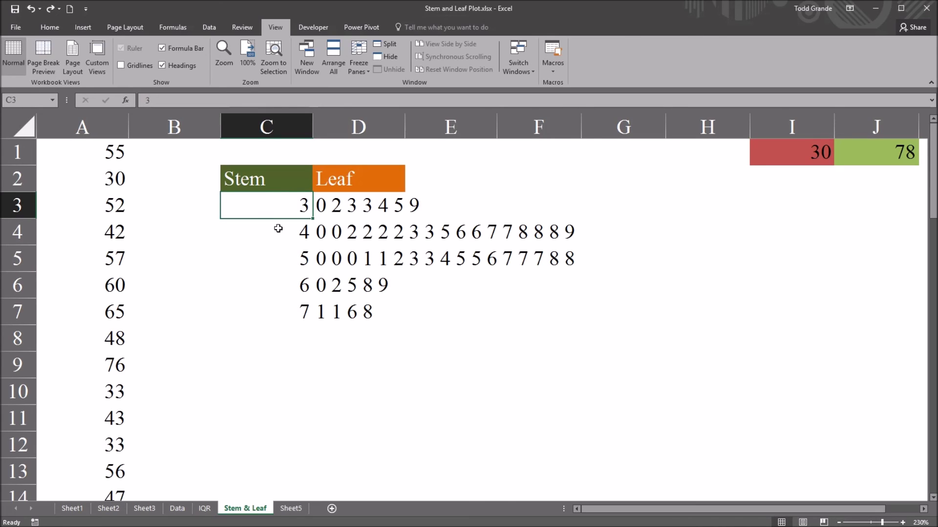
left_click_drag(280, 215, 274, 303)
left_click(289, 213)
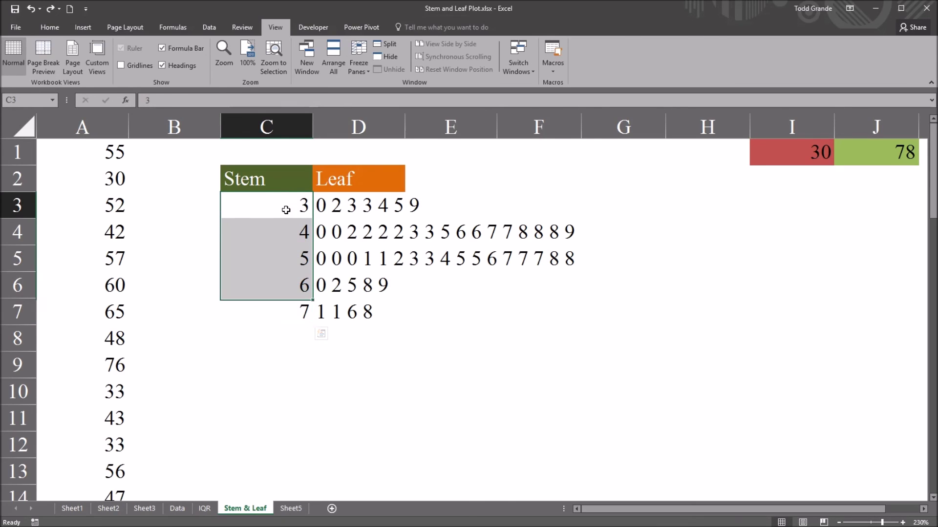